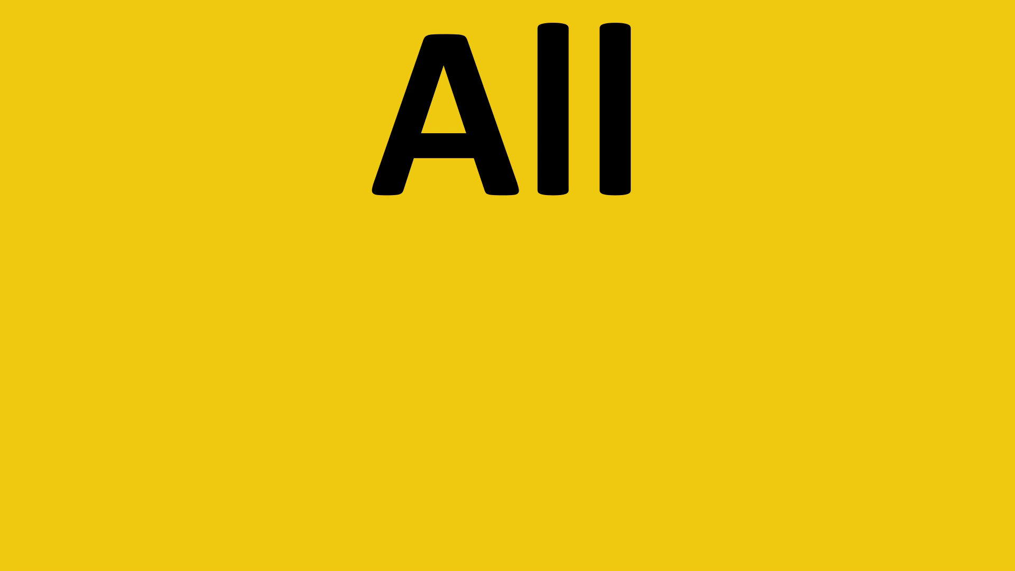
- Switch from the PowerPoint slideshow to the Power BI Desktop window
key("alt+Tab")
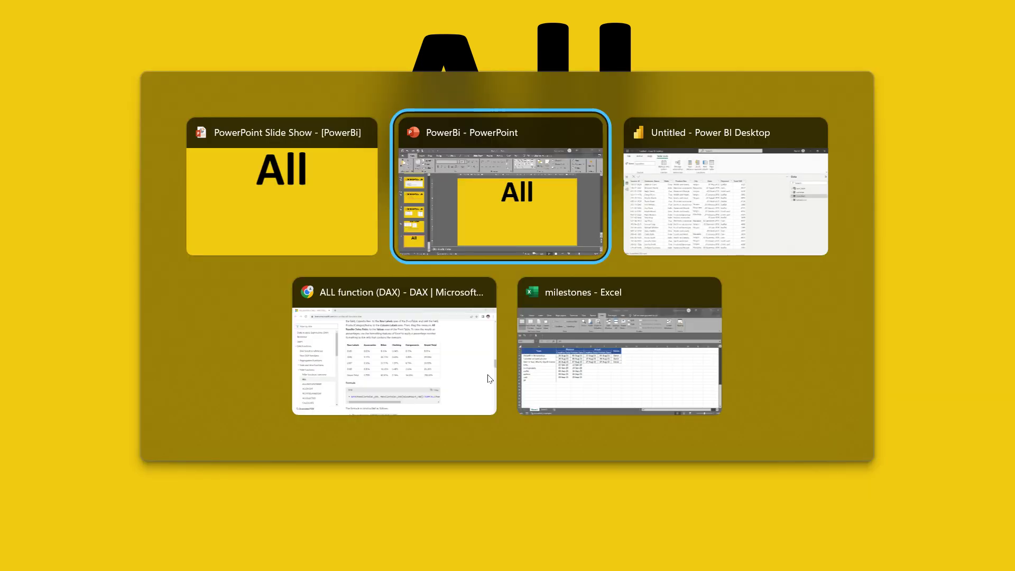
left_click(693, 249)
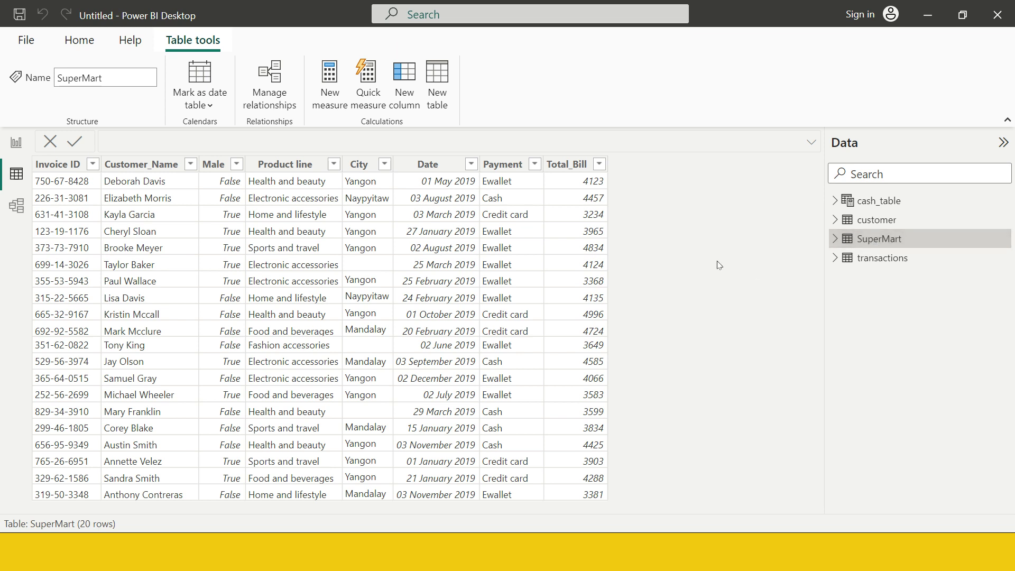
- Review the SuperMart table rows, then start a new calculated table
mouse_move(884, 247)
left_click(439, 84)
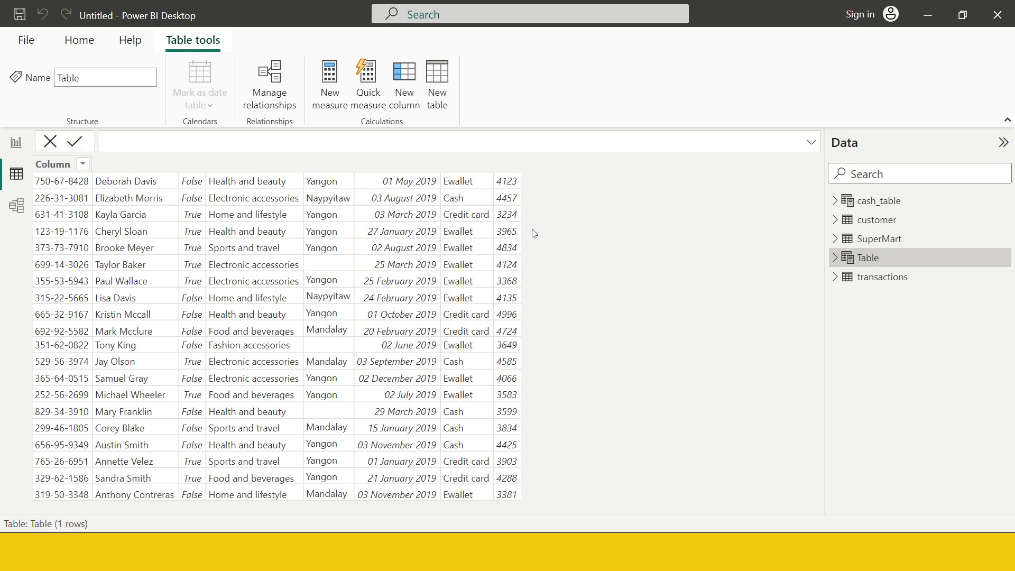
- Name the new table my_table_with_all and define it as ALL(SuperMart)
double_click(125, 140)
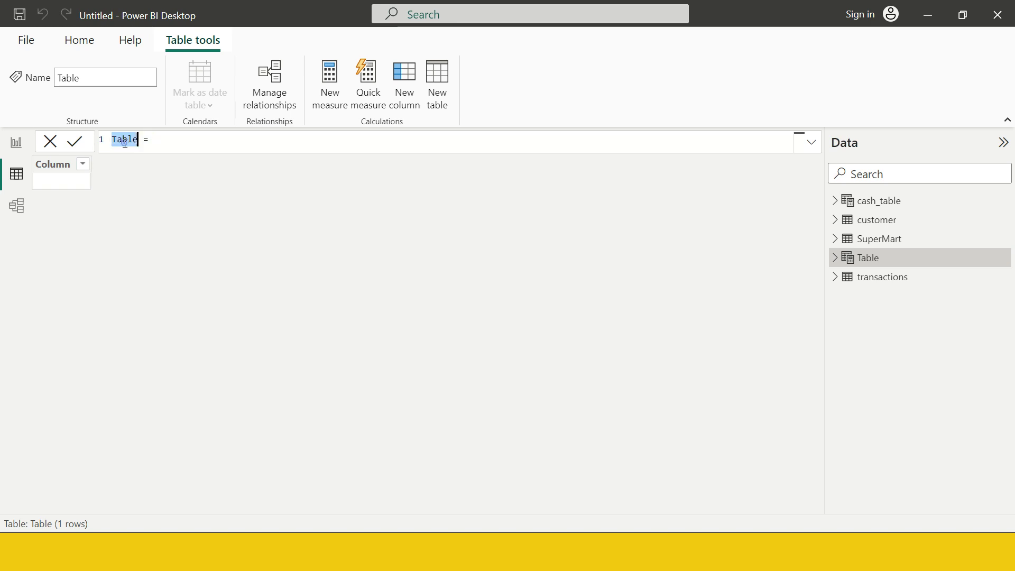
type("m")
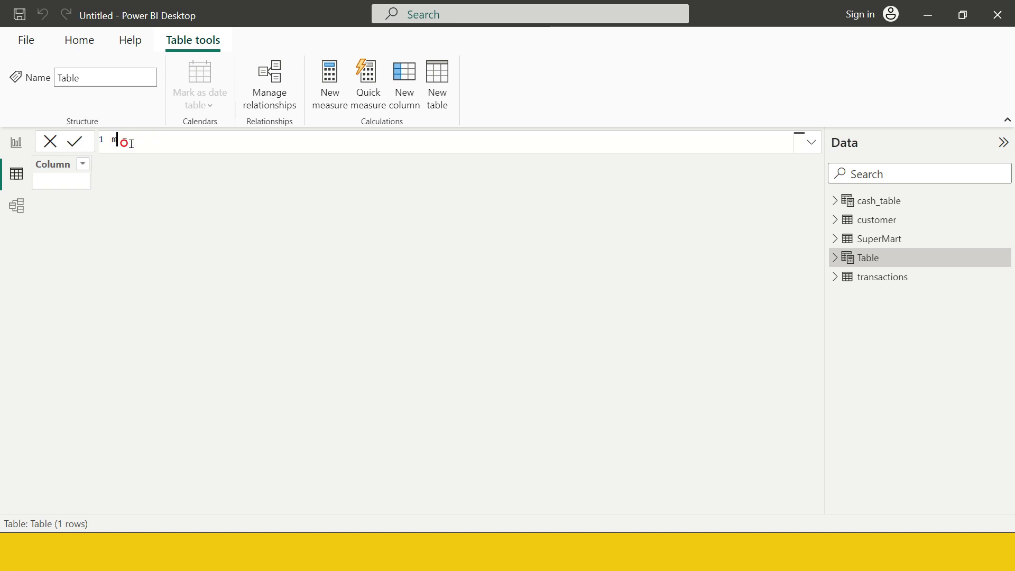
type("y_table_")
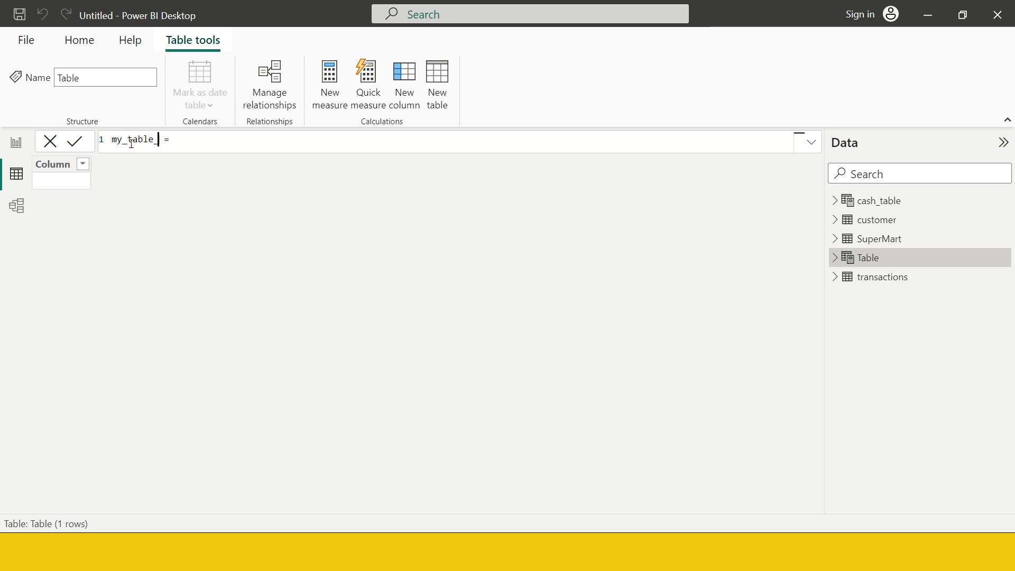
type("with")
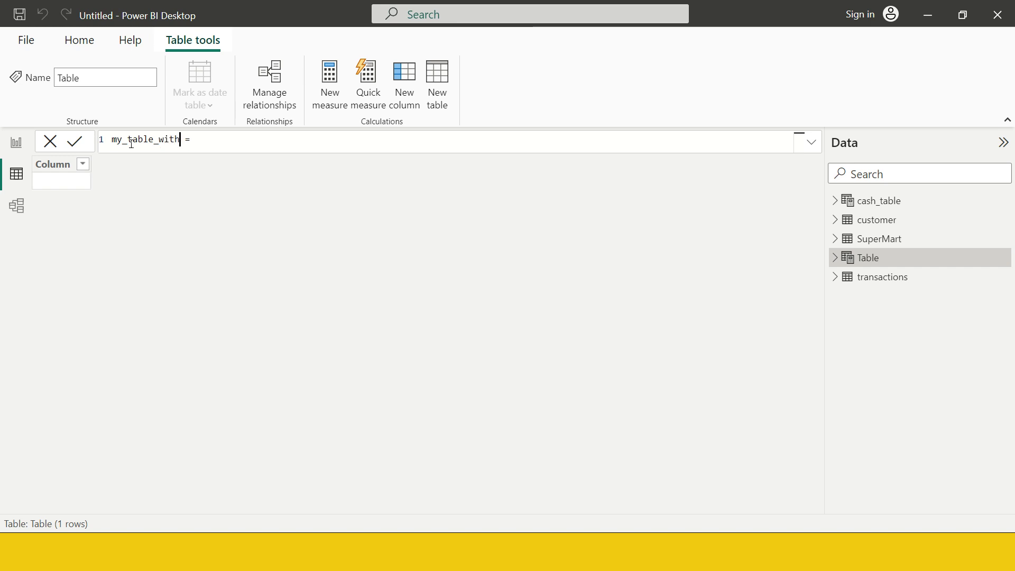
type("_all")
type("all")
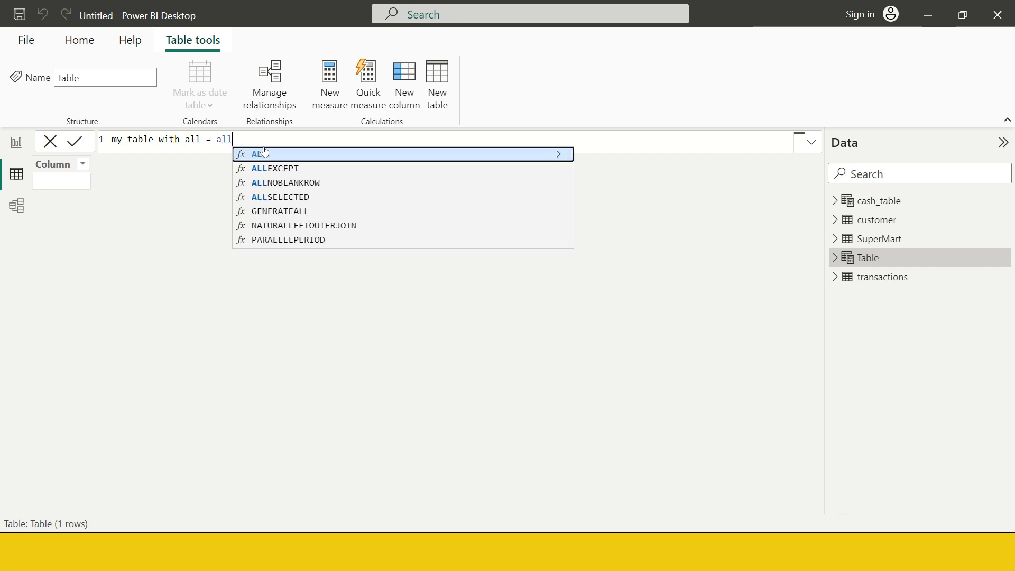
key("Tab")
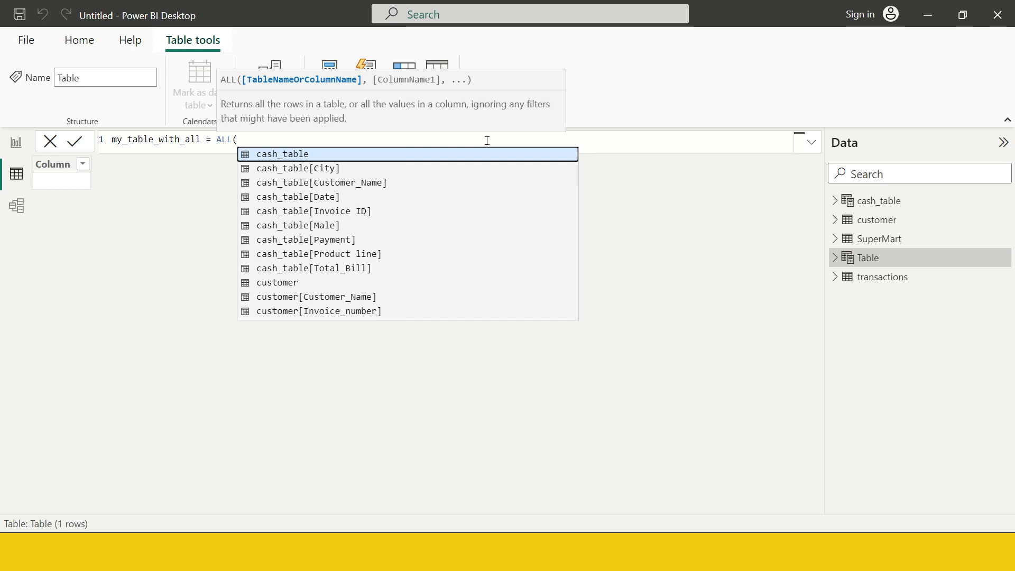
type("SuperMart)")
key("Return")
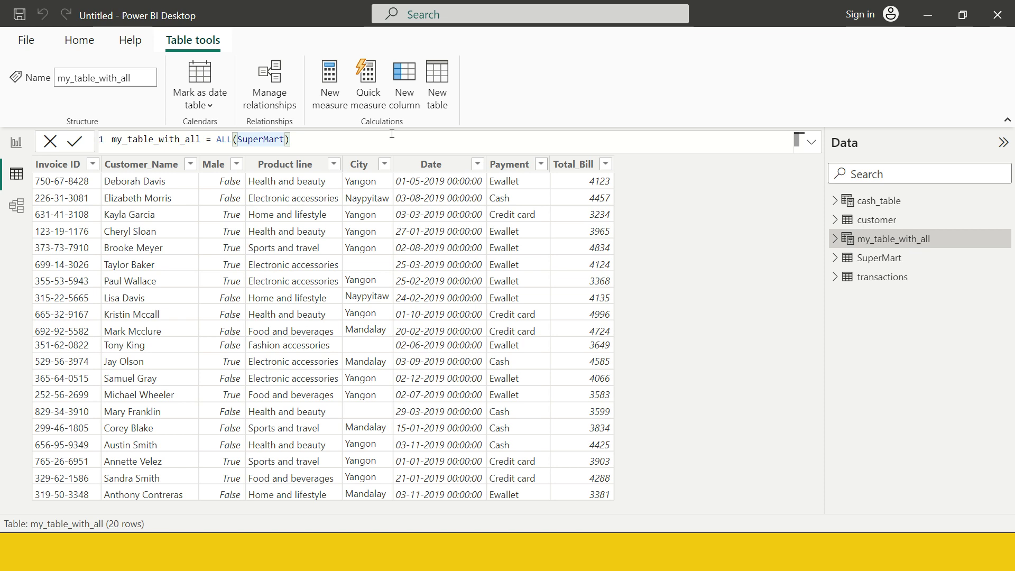
- Cut the formula's table argument back to SuperMar and expand the multi-line formula editor
key("BackSpace")
key("Down")
key("Down")
key("Down")
type("\\")
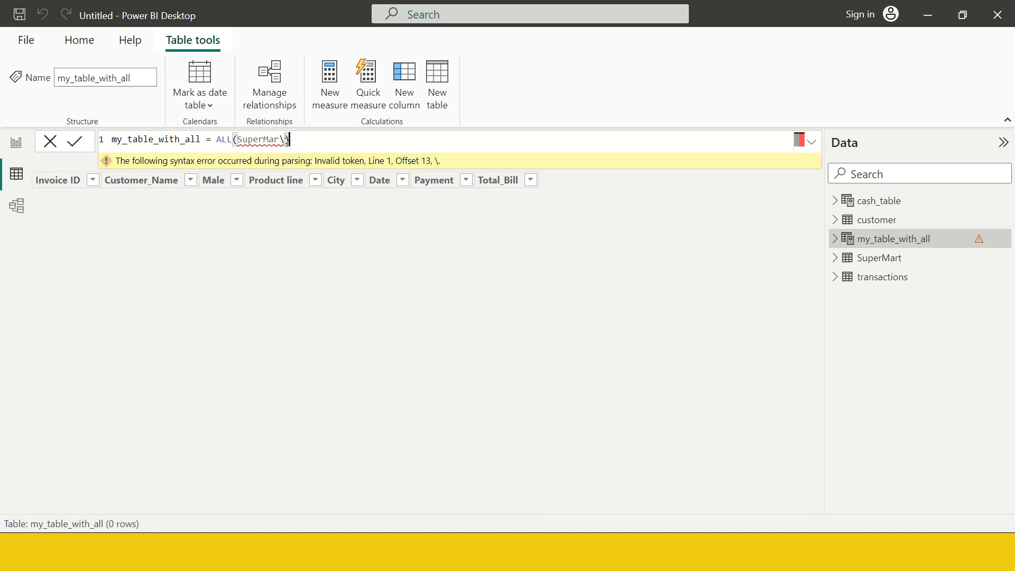
scroll(315, 152, "up", 2)
scroll(314, 152, "up", 2)
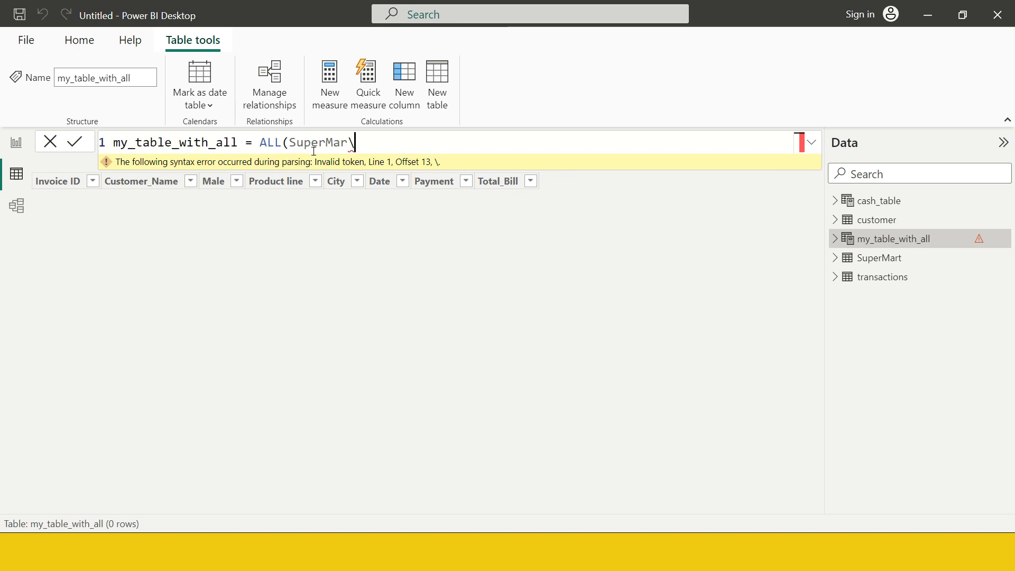
left_click(810, 145)
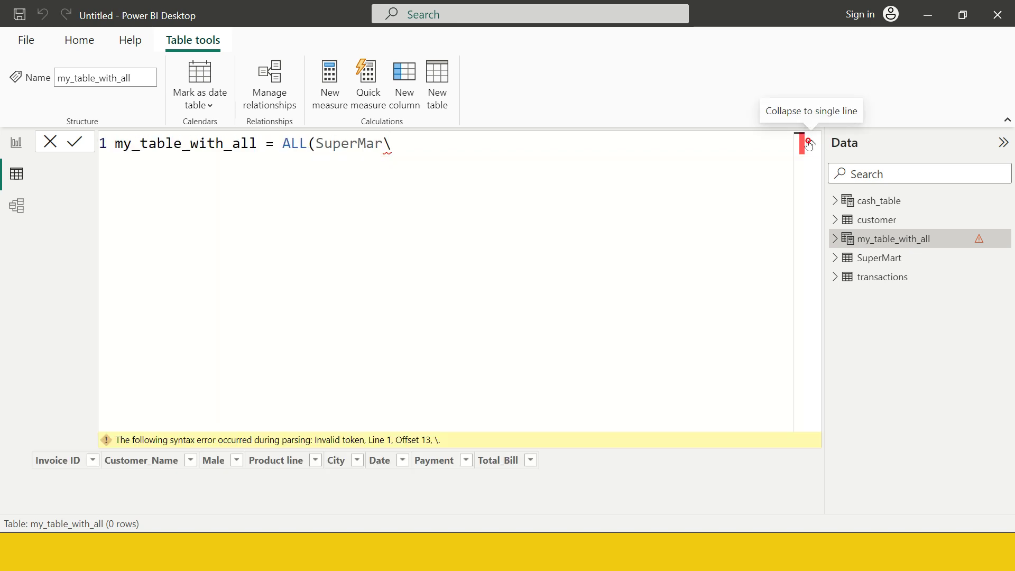
- Start the ALL argument list with SuperMart[Invoice ID] and SuperMart[Product line]
key("BackSpace")
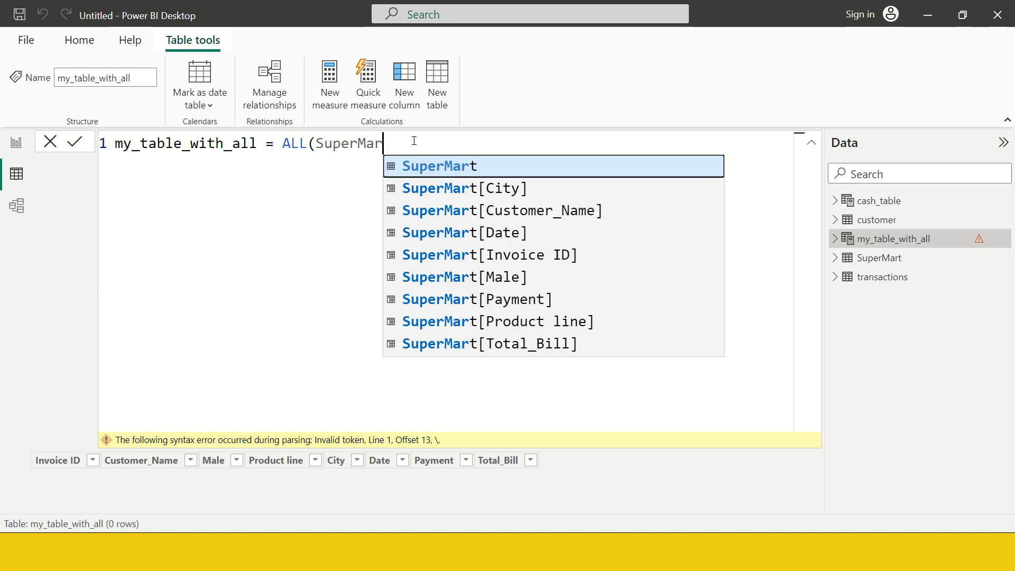
key("Down")
key("Down")
key("Down")
key("Down")
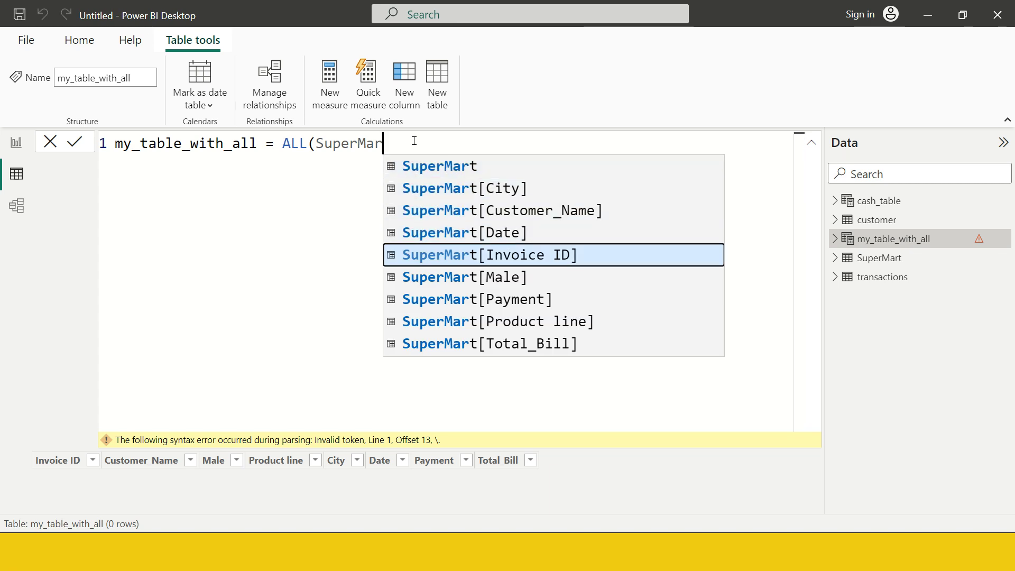
key("Tab")
type(",sup")
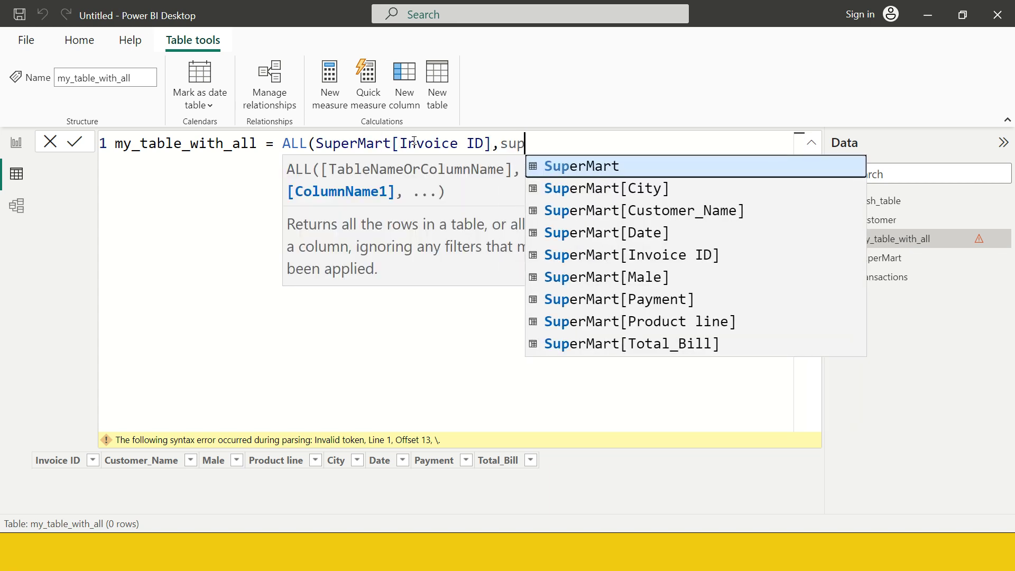
key("Down")
key("Down")
key("Down")
key("Down")
key("Down")
- Add SuperMart[Payment] and SuperMart[Total_Bill], close ALL, commit, and collapse the formula bar
key("Down")
key("Down")
key("Tab")
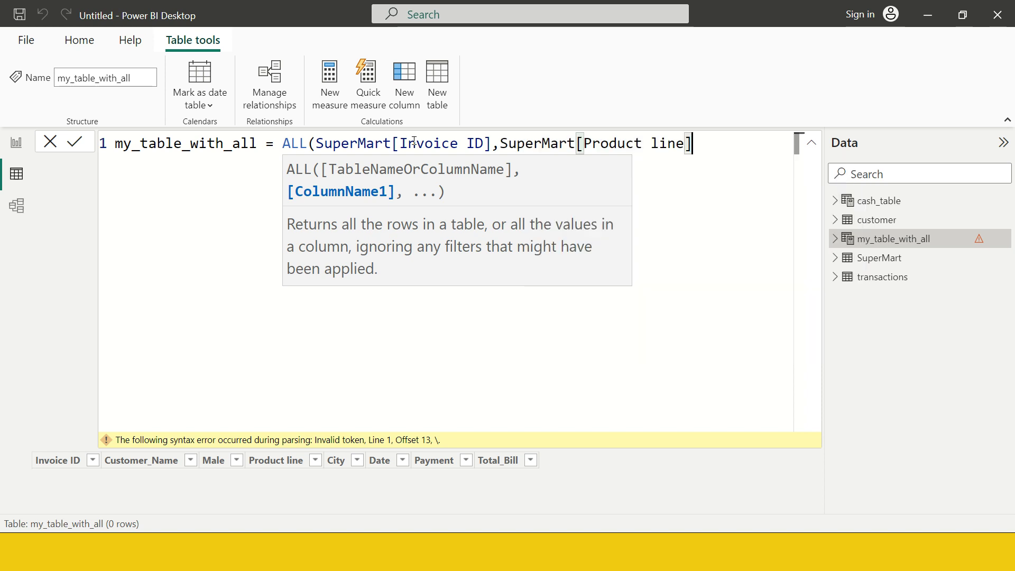
type(",sup")
key("Down")
key("Down")
key("Down")
key("Down")
key("Down")
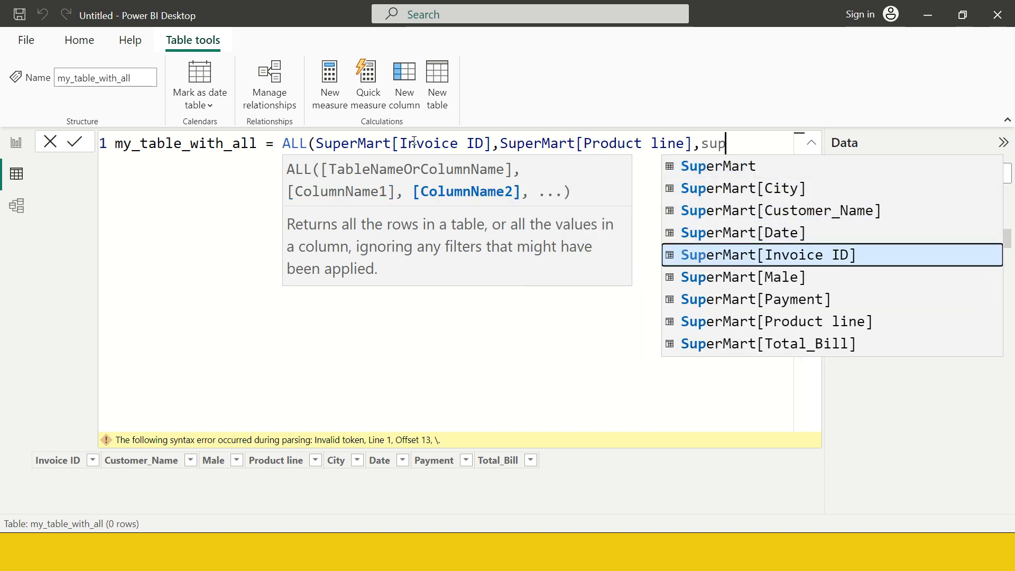
key("Down")
key("Tab")
type(",sup")
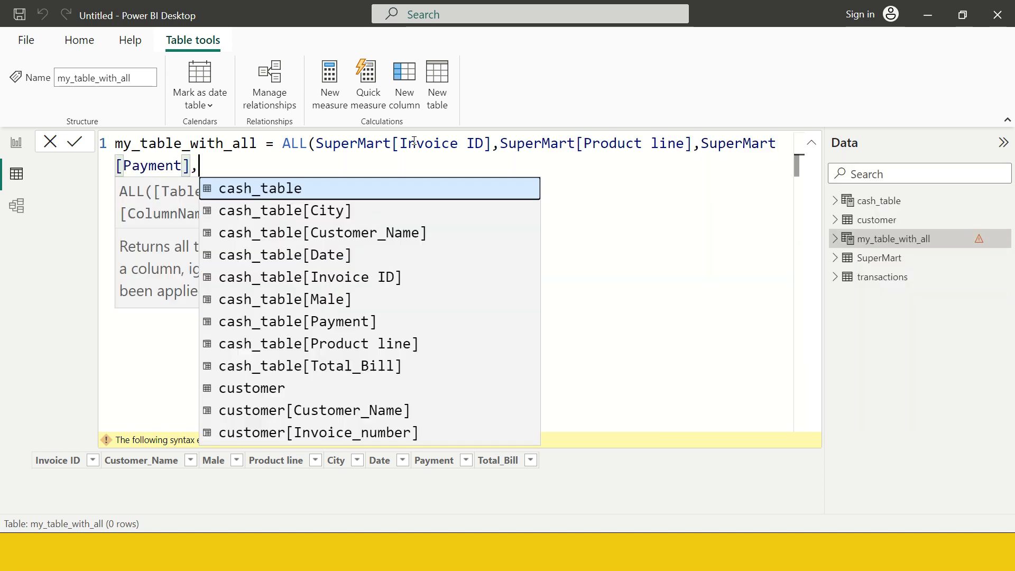
key("Down")
key("Down")
key("Down")
key("Down")
key("Down")
key("Down")
key("Down")
key("Up")
key("Up")
key("Up")
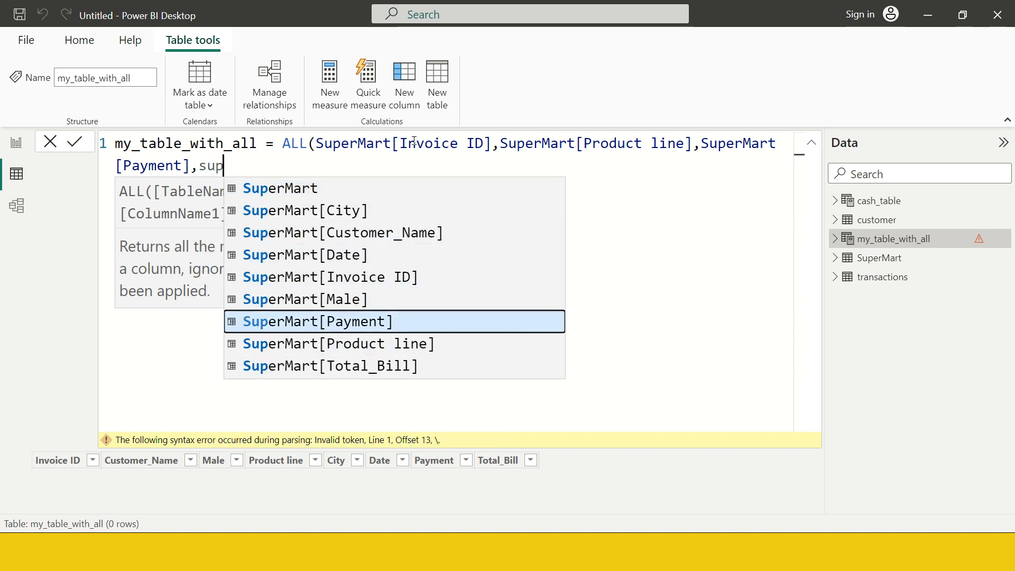
key("Down")
key("Down")
key("Down")
key("Down")
key("Tab")
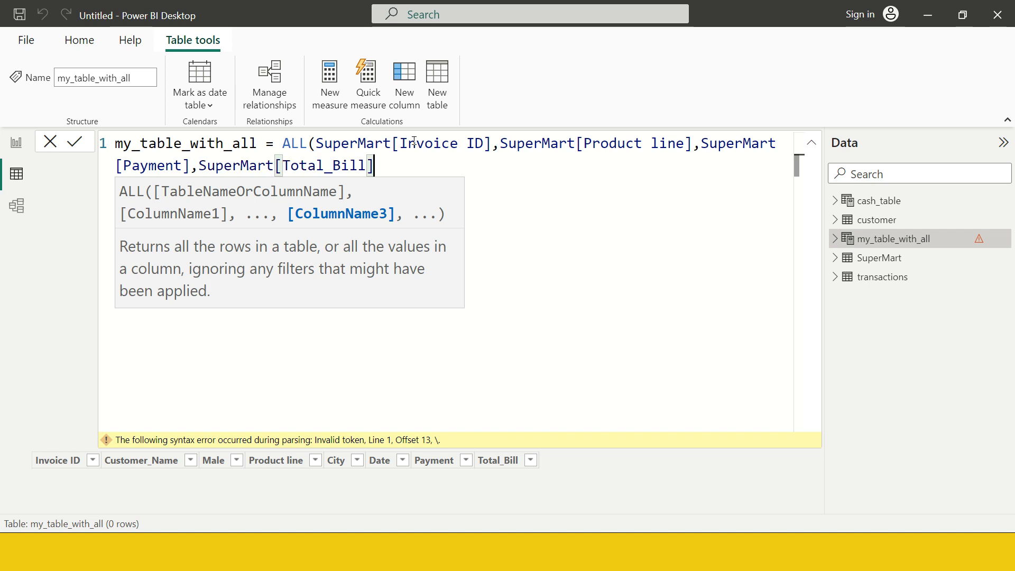
type(")")
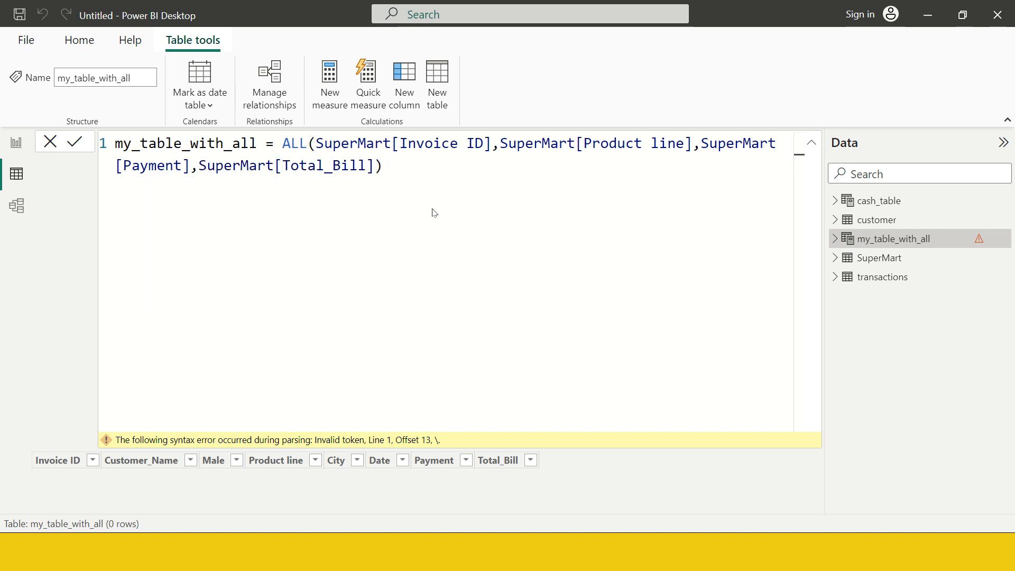
key("Return")
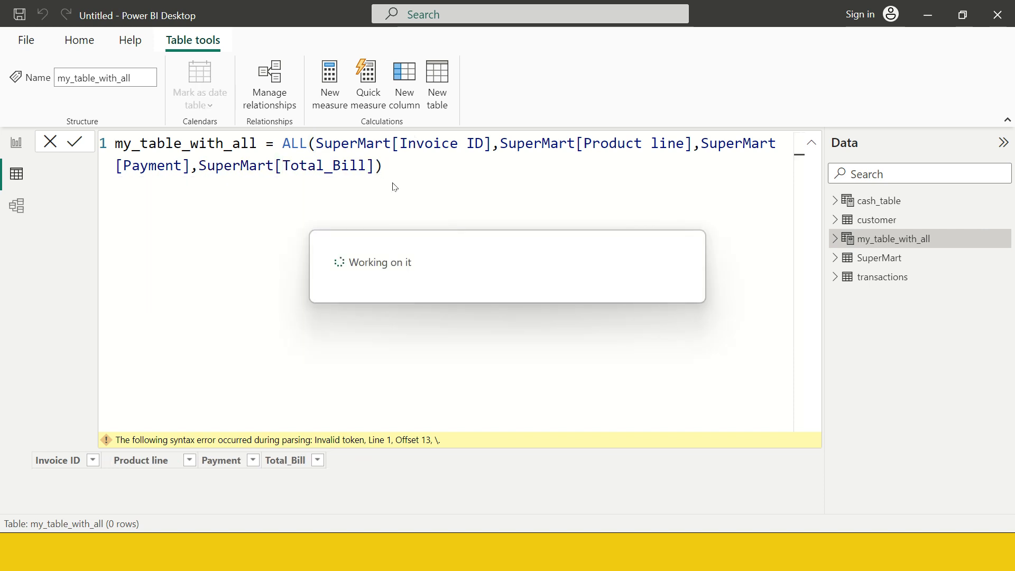
left_click(812, 146)
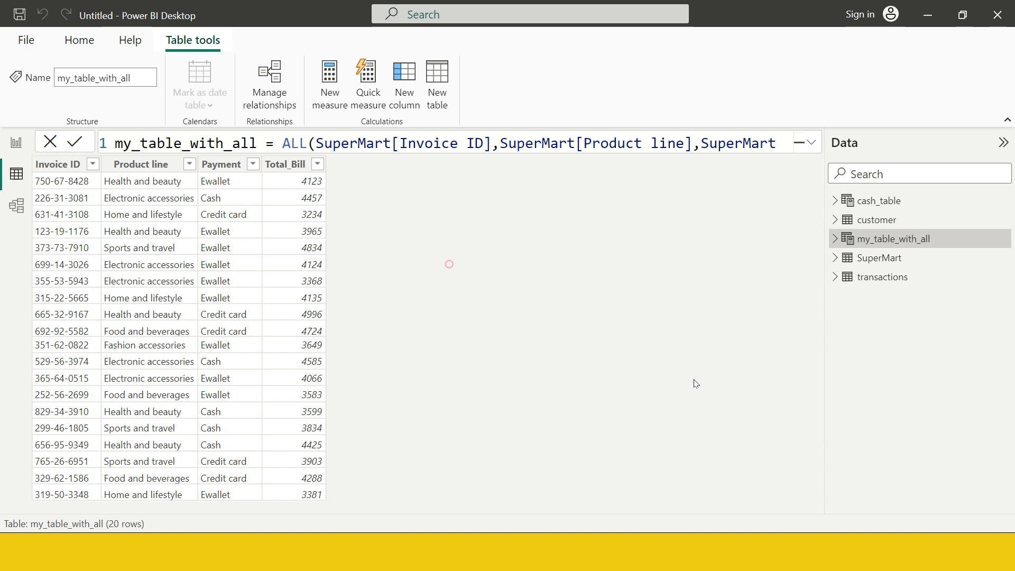
- Display the SuperMart source table with its eight columns and 20 rows
left_click(881, 257)
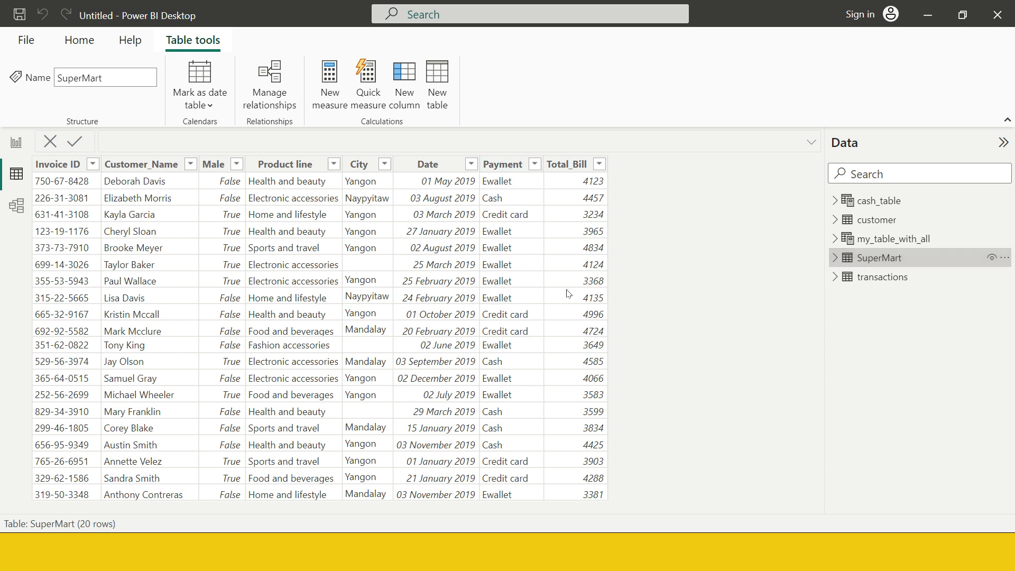
- Browse the customer, cash_table, SuperMart and my_table_with_all tables and their definitions
left_click(910, 215)
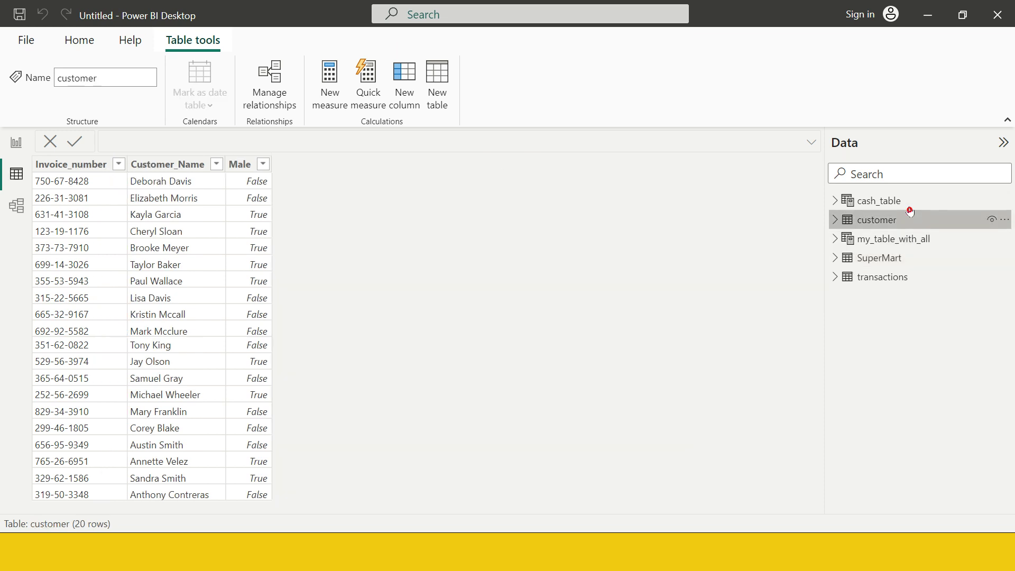
left_click(911, 203)
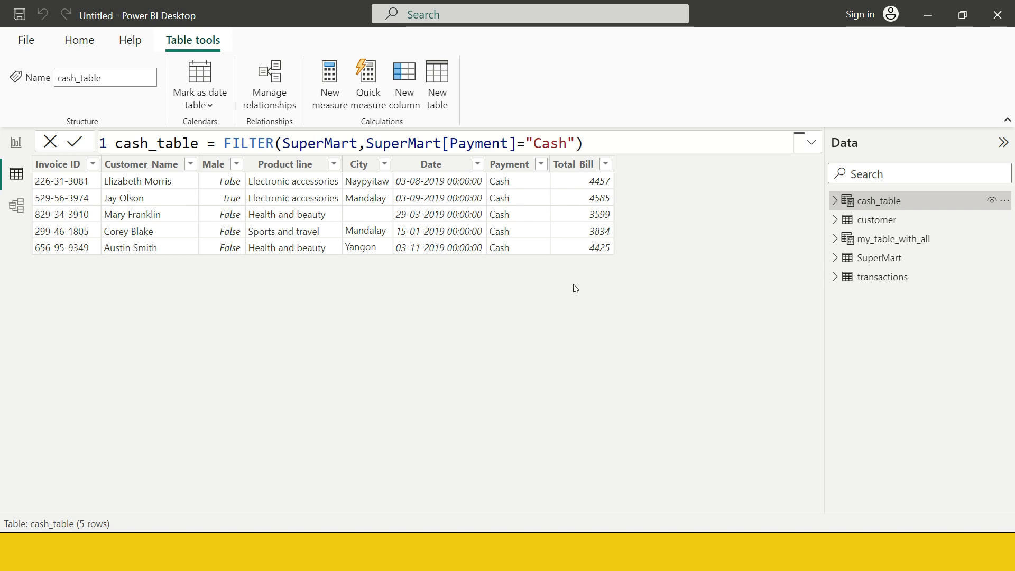
left_click(866, 258)
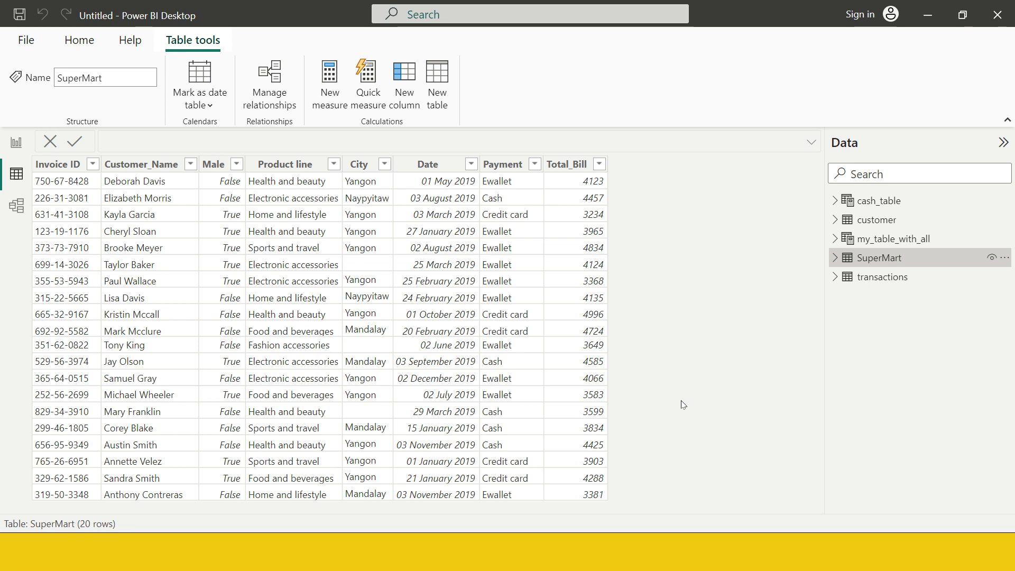
left_click(884, 239)
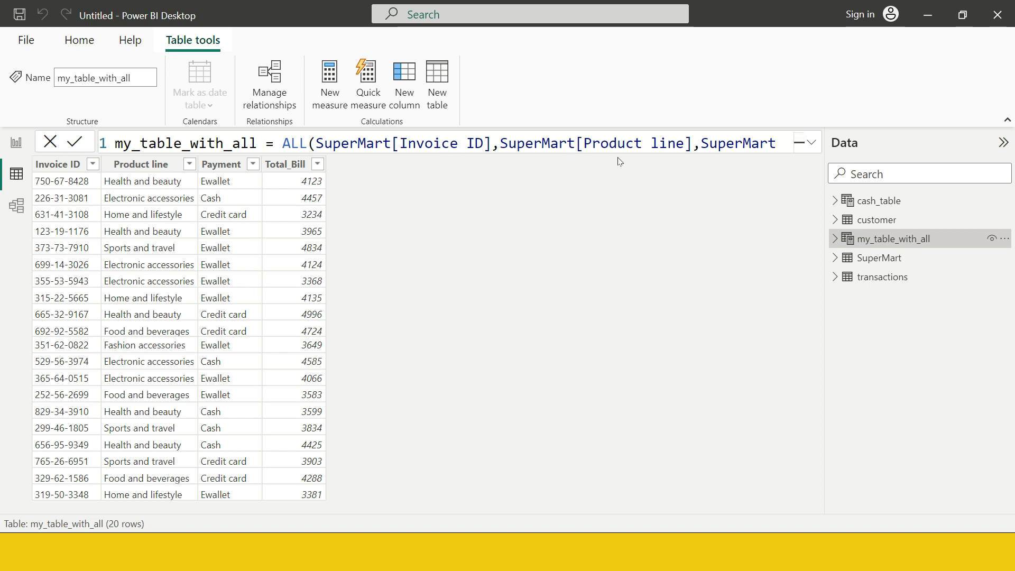
left_click(899, 199)
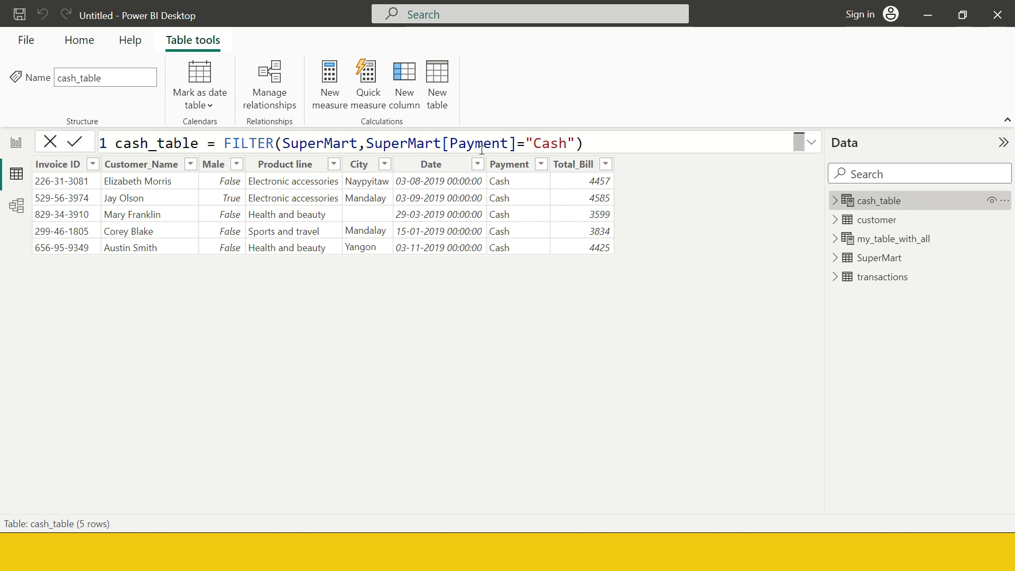
- Highlight cash_table's FILTER expression and its SuperMart argument, then leave the formula
left_click_drag(597, 142, 229, 139)
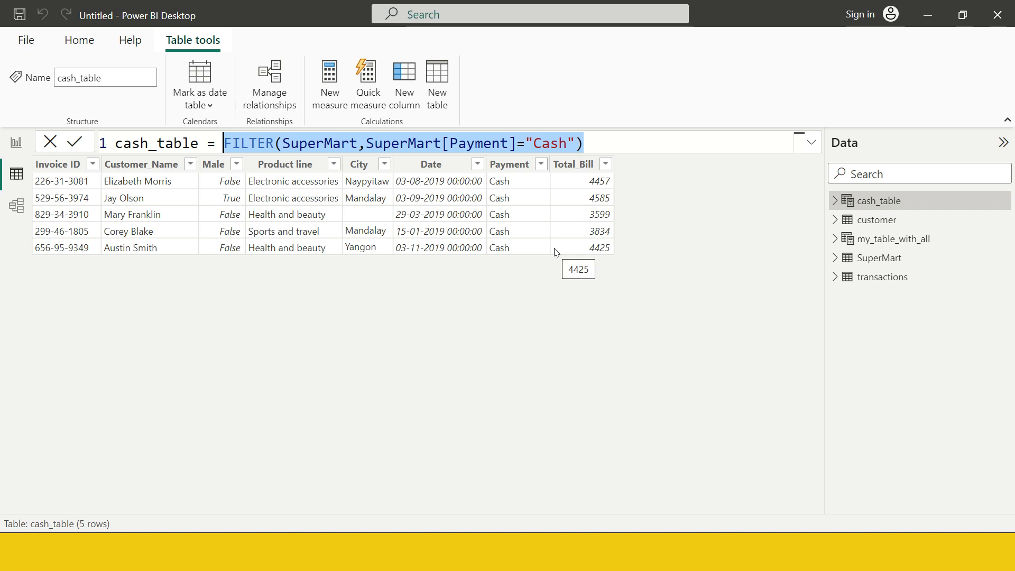
double_click(315, 143)
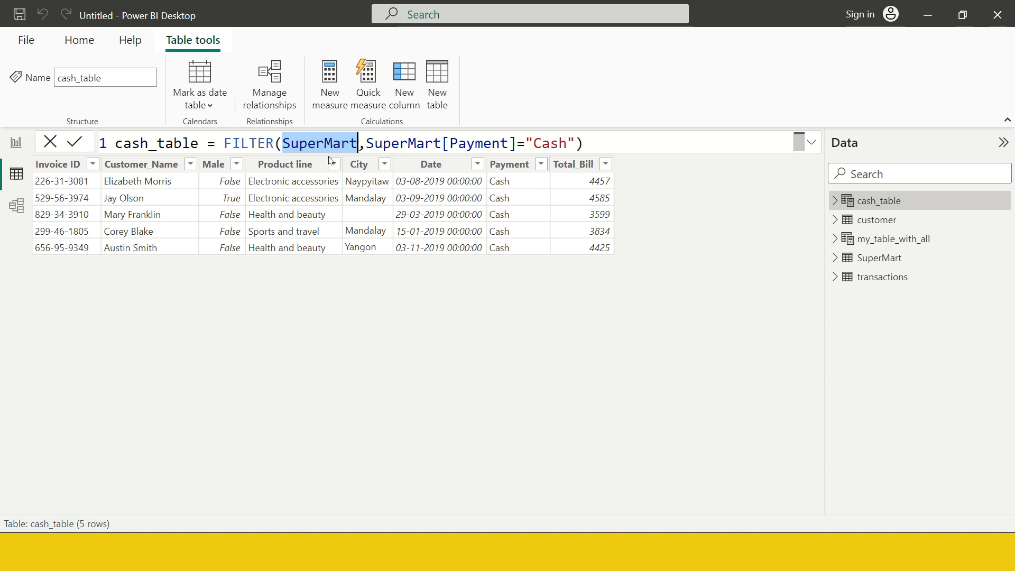
left_click(372, 305)
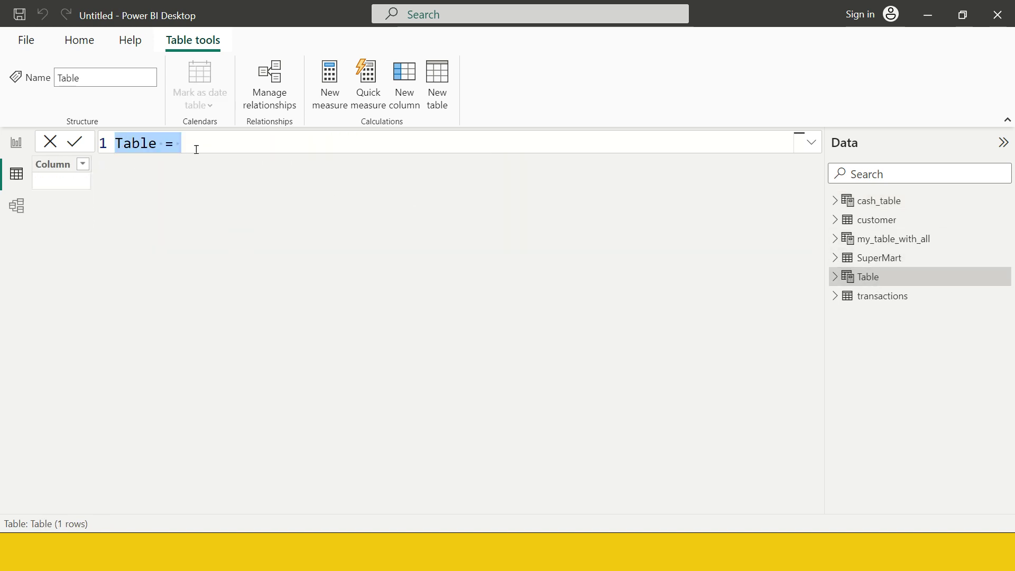
- Rename the new table subset_table and begin its formula as FILTER(ALL(
double_click(136, 143)
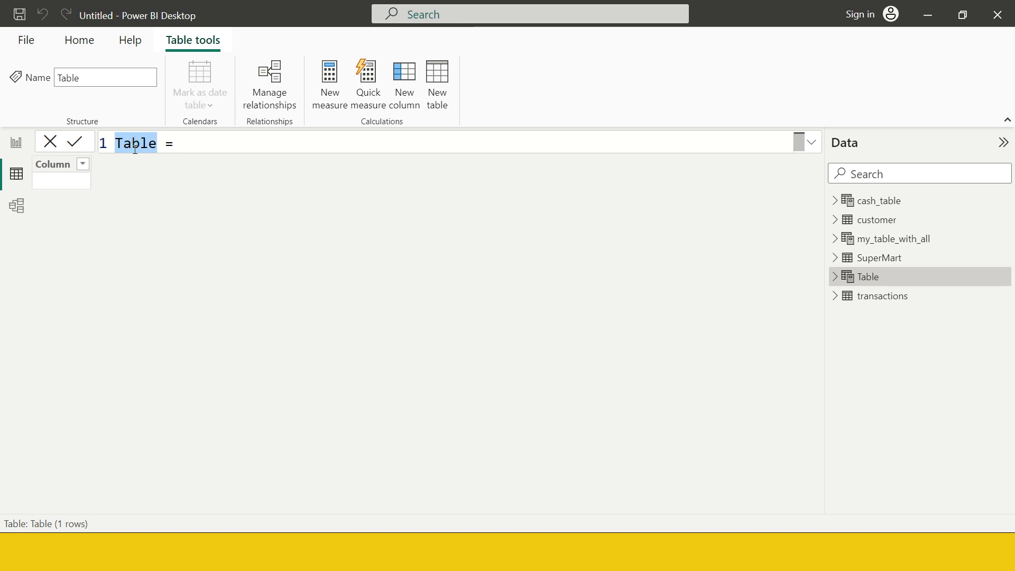
type("subset")
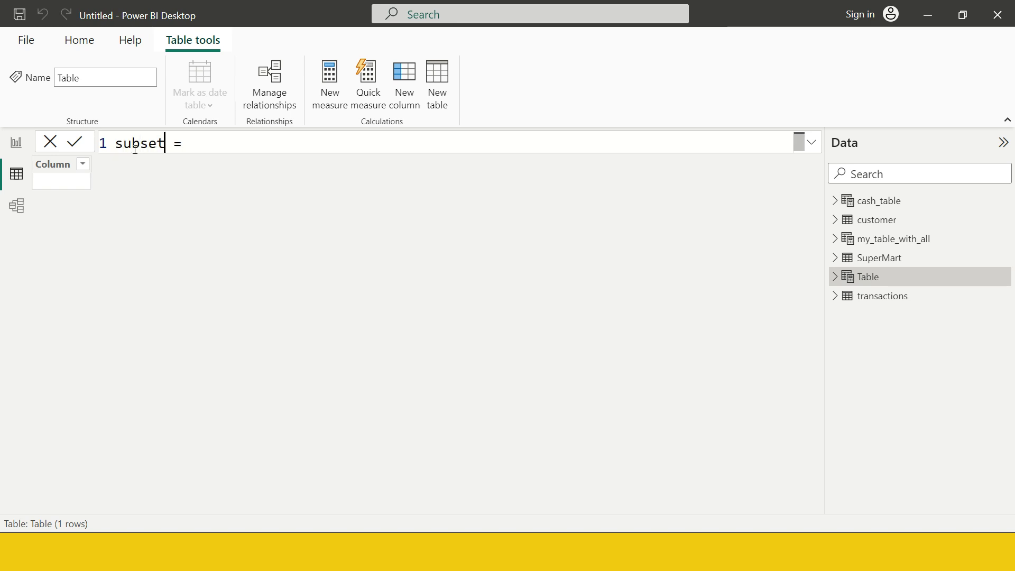
type("_table = ")
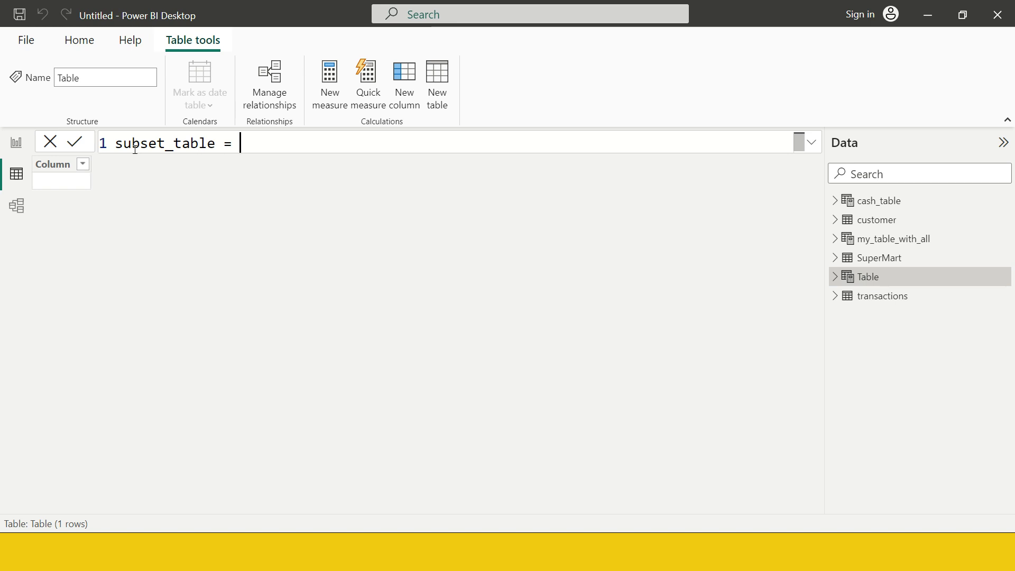
type("FILTER(")
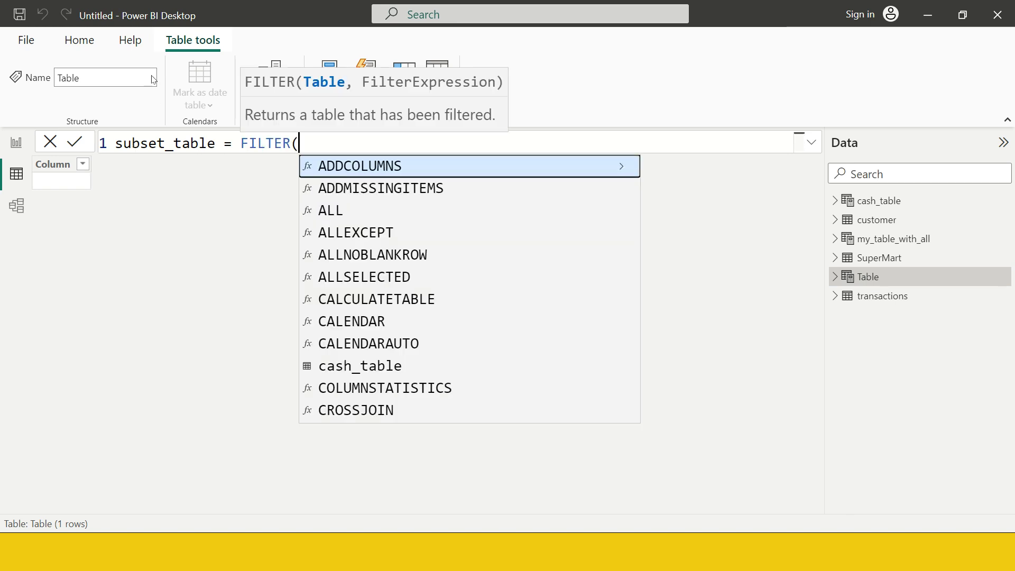
type("sup")
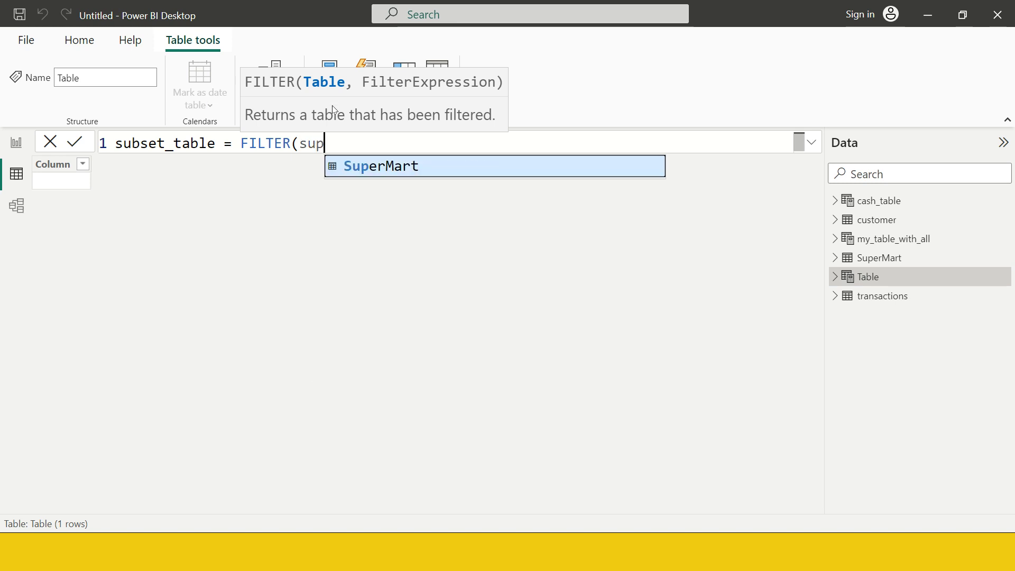
key("Tab")
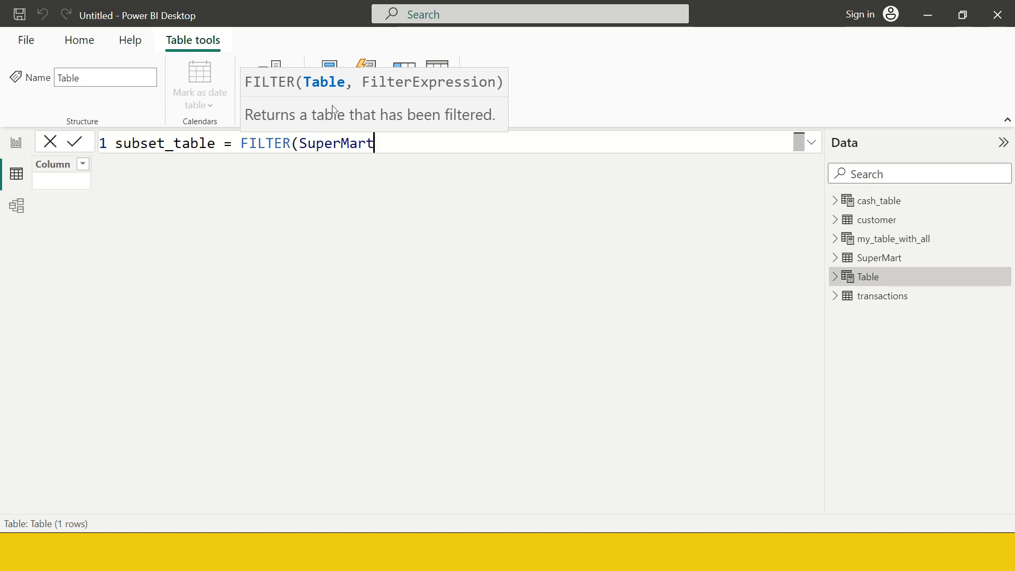
key("BackSpace")
key("BackSpace")
key("BackSpace")
key("BackSpace")
key("BackSpace")
key("BackSpace")
key("BackSpace")
key("BackSpace")
key("BackSpace")
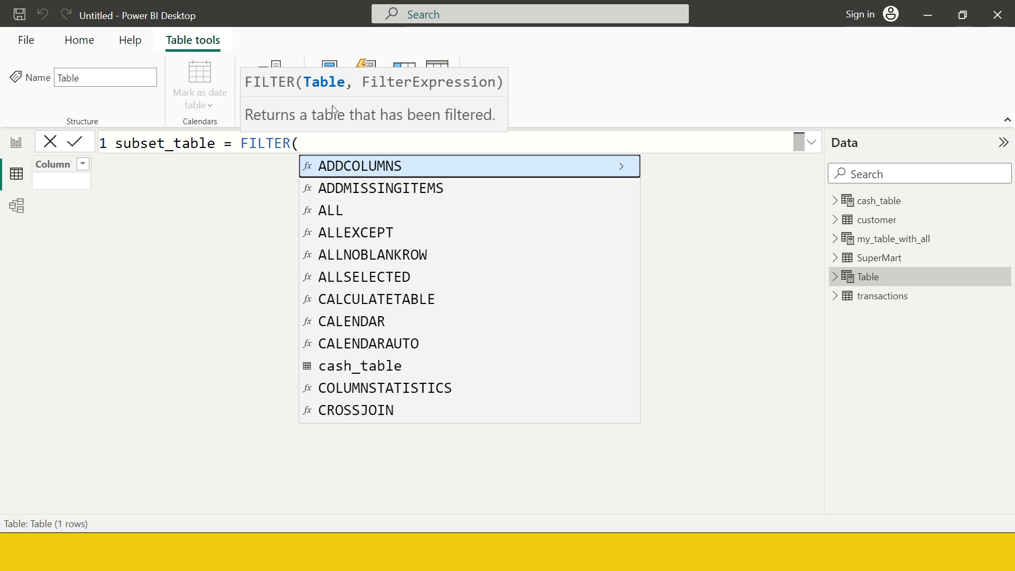
type("sup")
key("Tab")
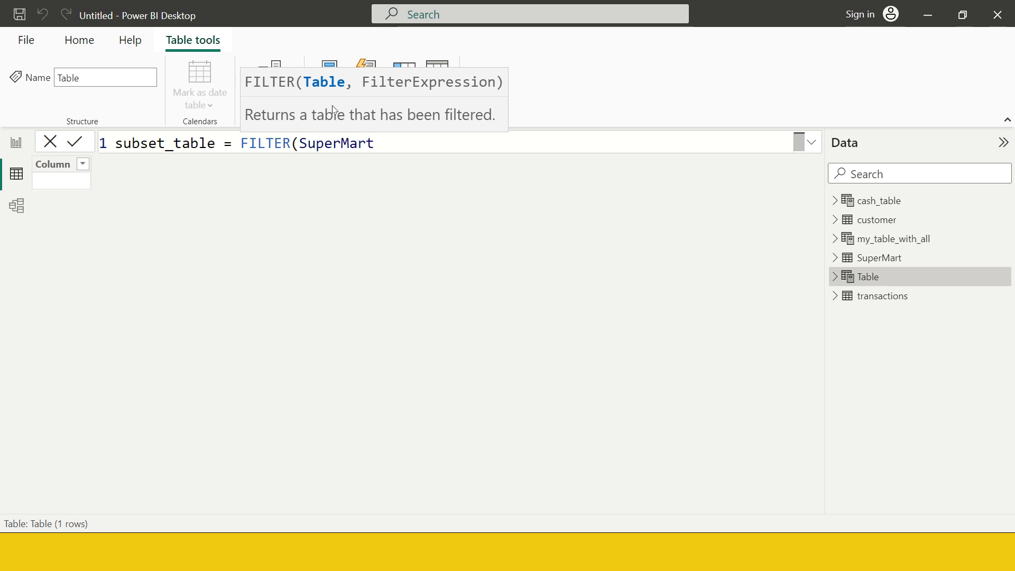
key("BackSpace")
key("BackSpace")
key("BackSpace")
key("BackSpace")
key("BackSpace")
key("BackSpace")
key("BackSpace")
key("BackSpace")
key("BackSpace")
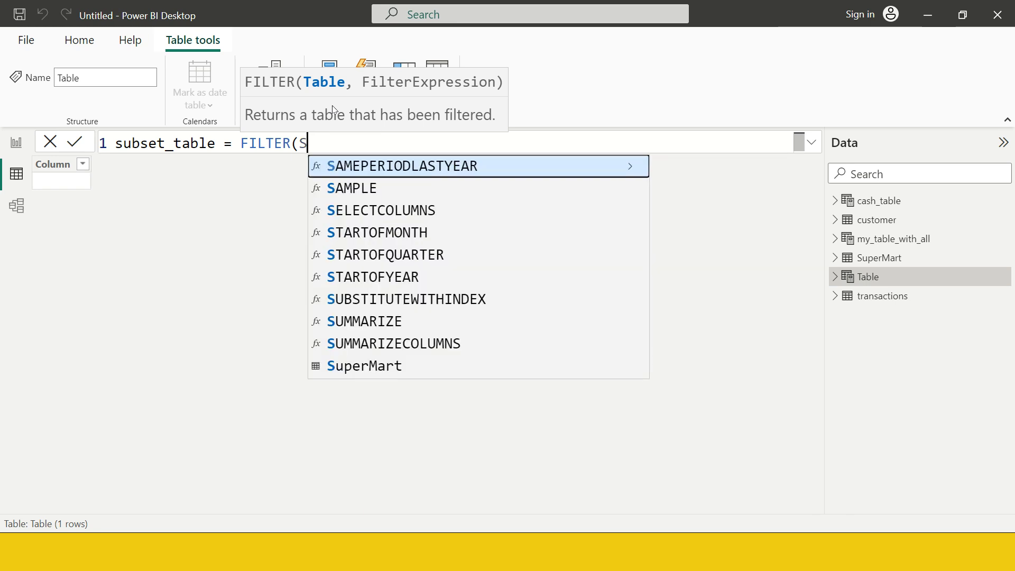
type("all")
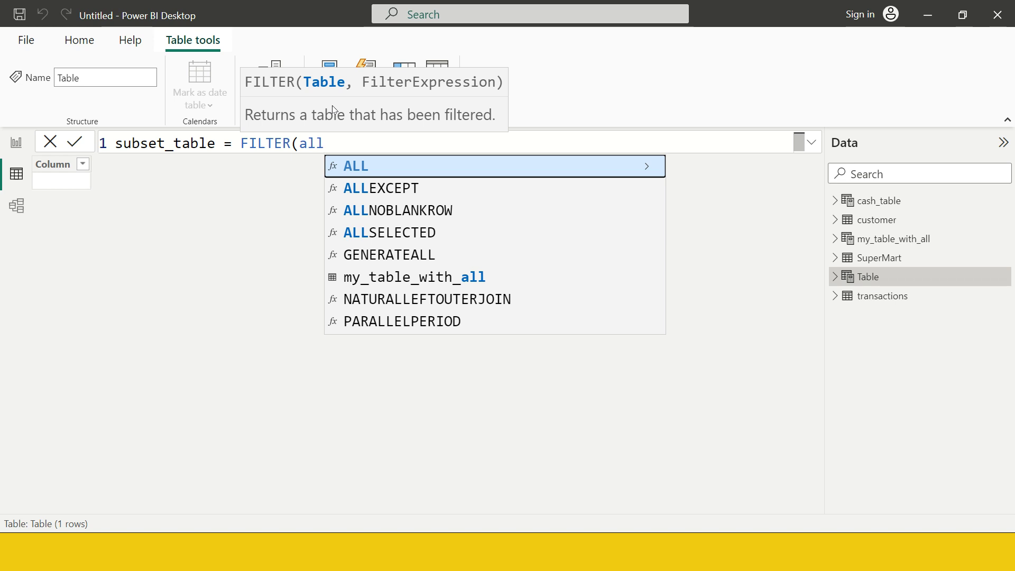
key("Tab")
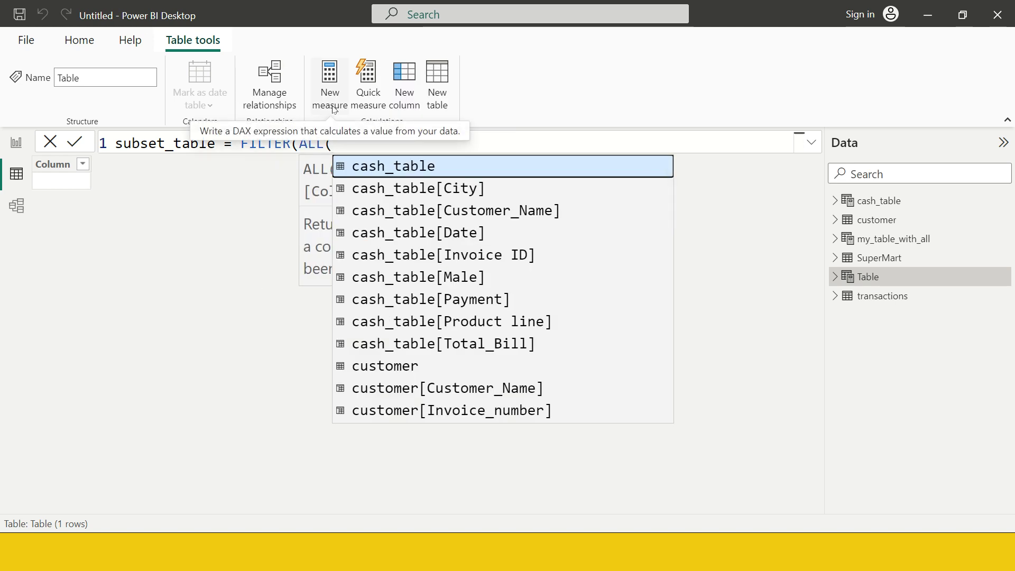
- Add SuperMart[Invoice ID] and SuperMart[Payment] as ALL's first two columns
type("sup")
key("Down")
key("Down")
key("Down")
key("Down")
key("Down")
key("Down")
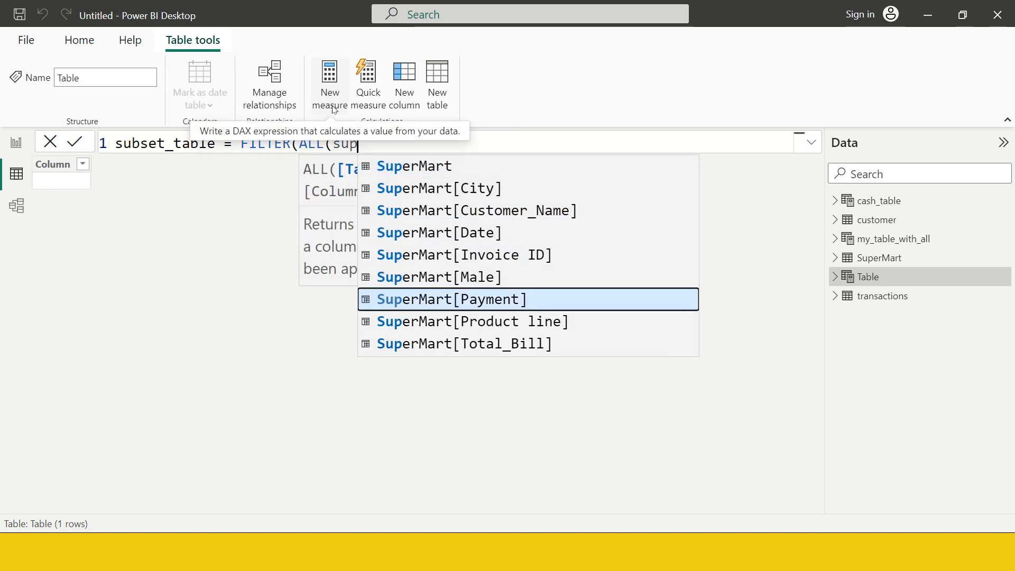
key("Up")
key("Up")
key("Tab")
type(",")
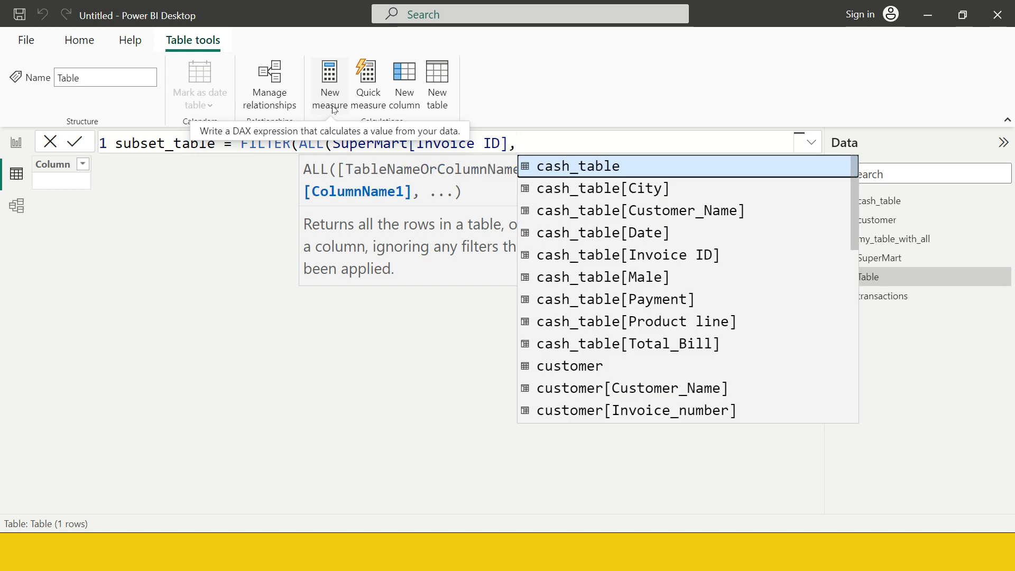
type("sup")
key("Down")
key("Down")
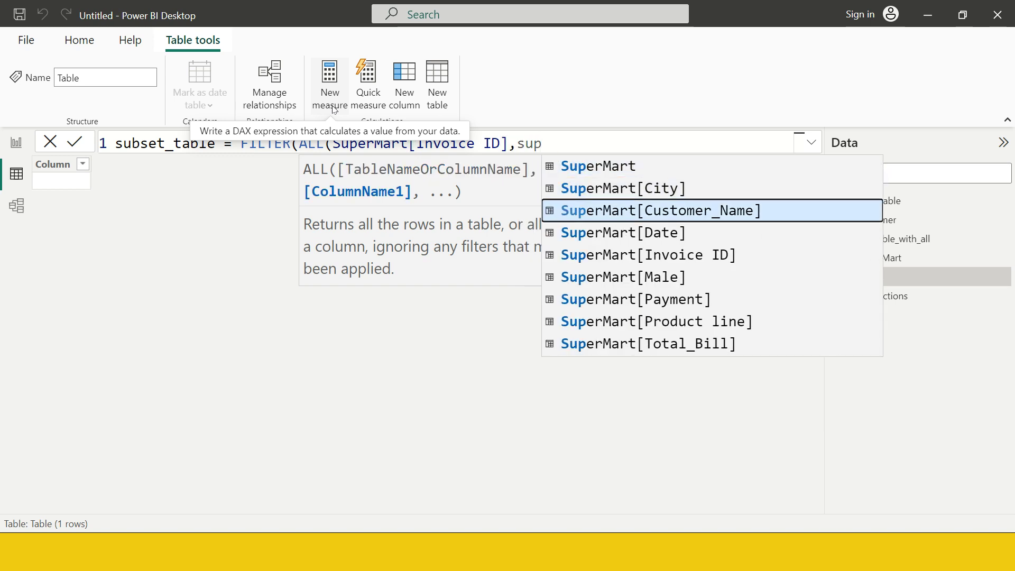
key("Down")
key("Down")
key("Down")
- Add SuperMart[Product line] and SuperMart[Total_Bill] as ALL's columns, then close ALL
key("Down")
key("Tab")
type(",sup")
key("Down")
key("Down")
key("Down")
key("Down")
key("Down")
key("Down")
key("Down")
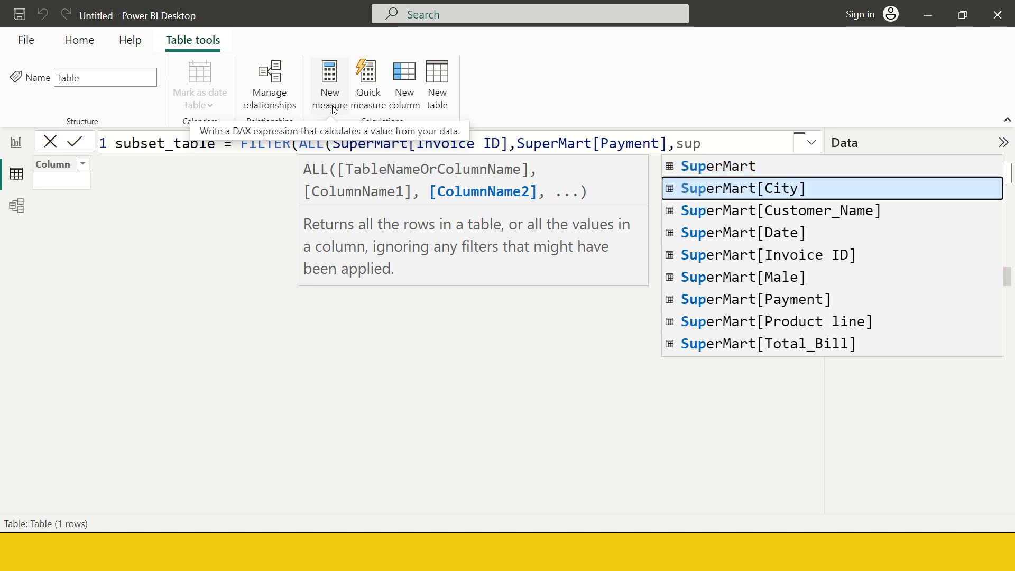
key("Tab")
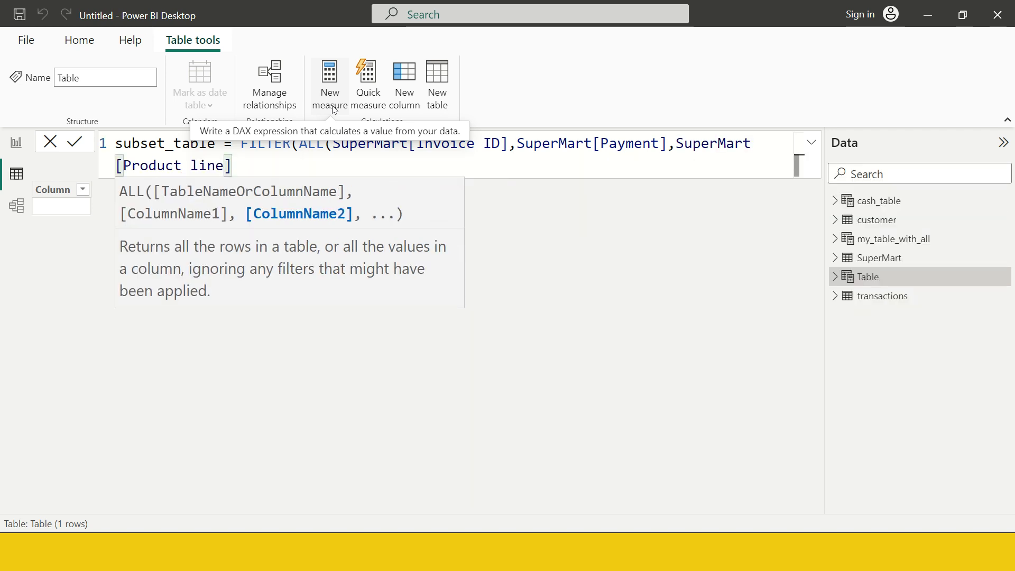
type(",sup")
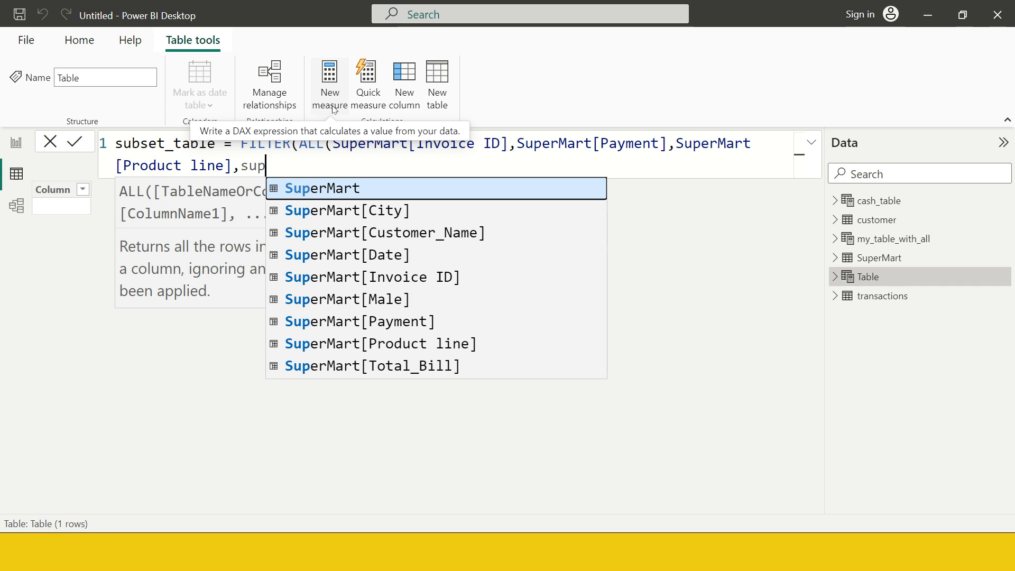
key("Down")
key("Down")
key("Down")
key("Down")
key("Down")
key("Down")
key("Down")
key("Down")
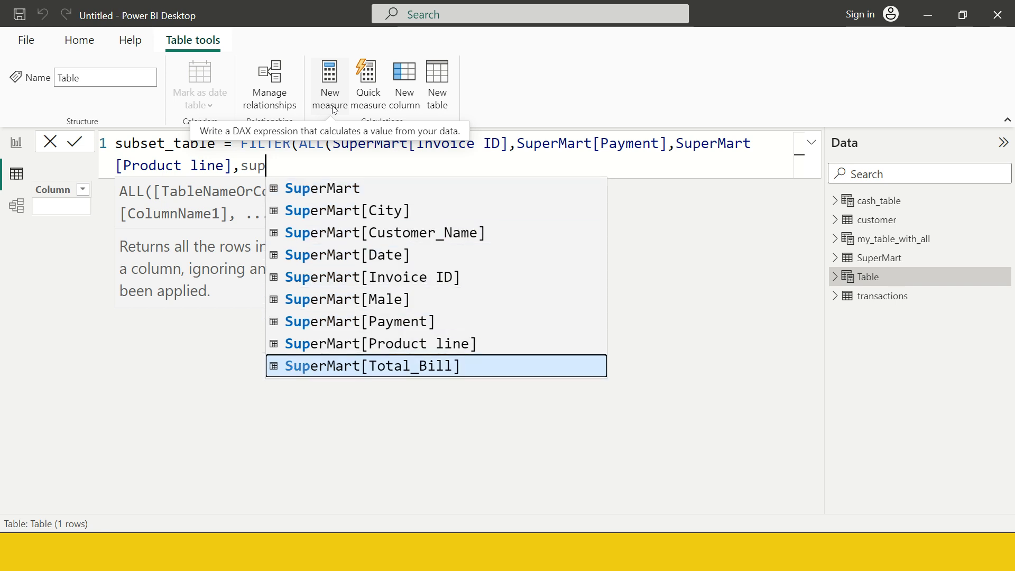
key("Tab")
type(")")
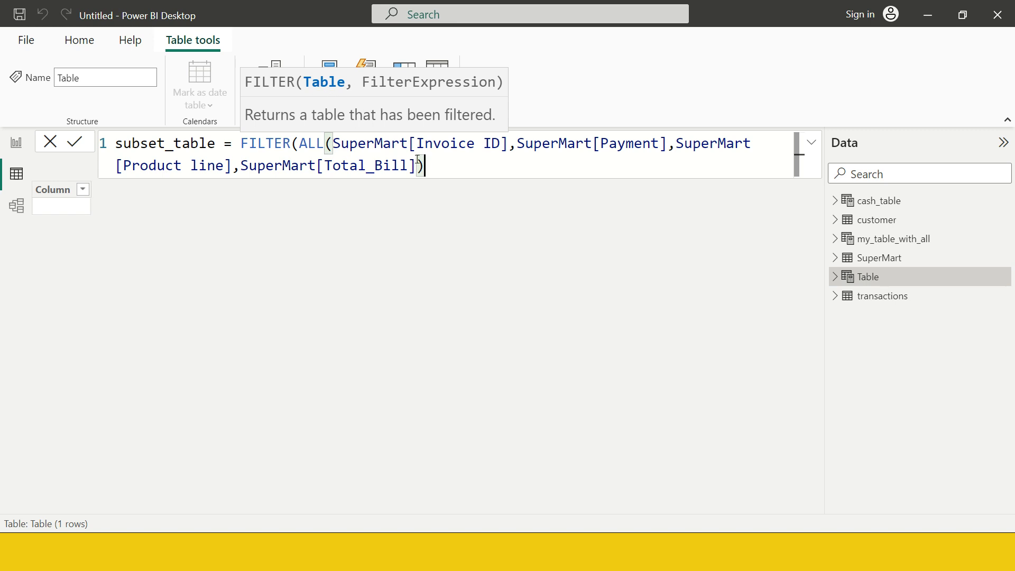
- Add the condition SuperMart[Payment]="Credit Card" to FILTER and commit subset_table
type(",")
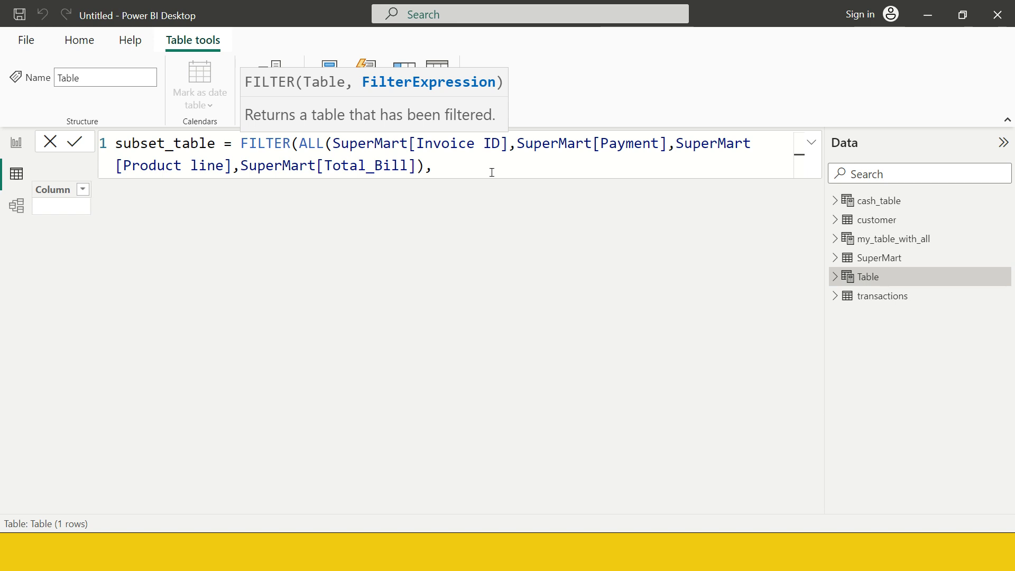
type("sup")
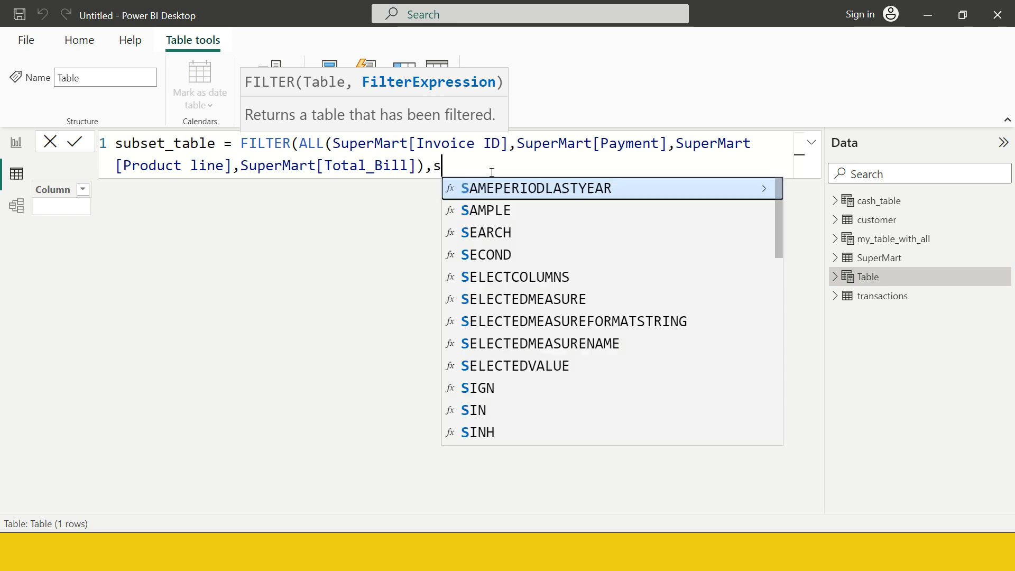
key("Down")
key("Down")
key("Down")
key("Down")
key("Down")
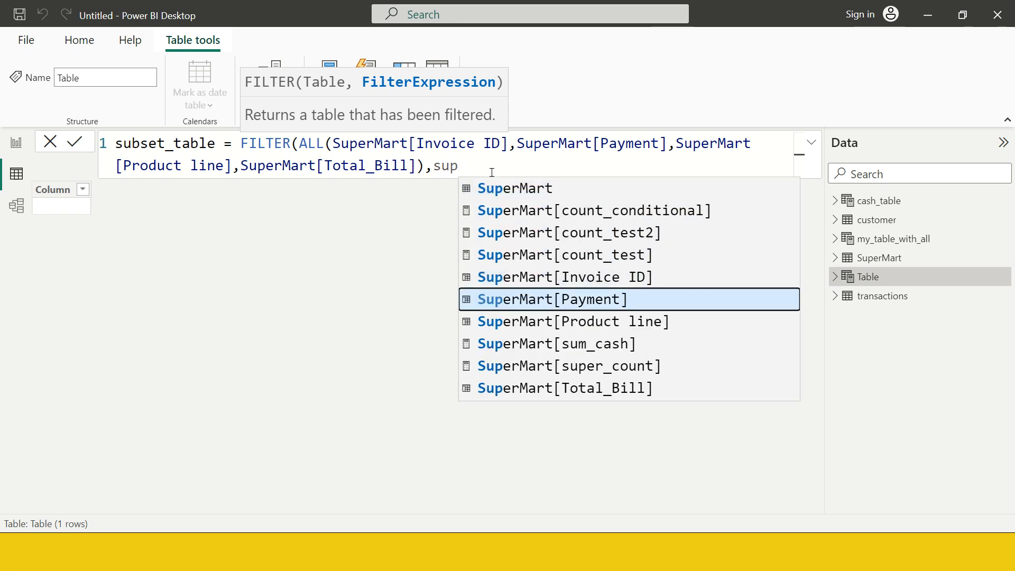
key("Tab")
type("=\"Credit C")
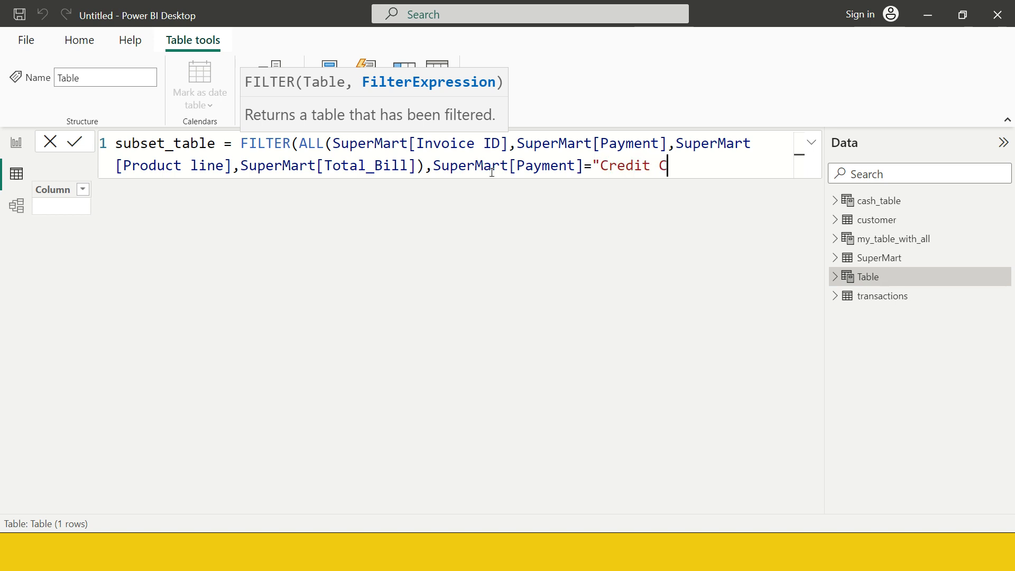
type("ard\")")
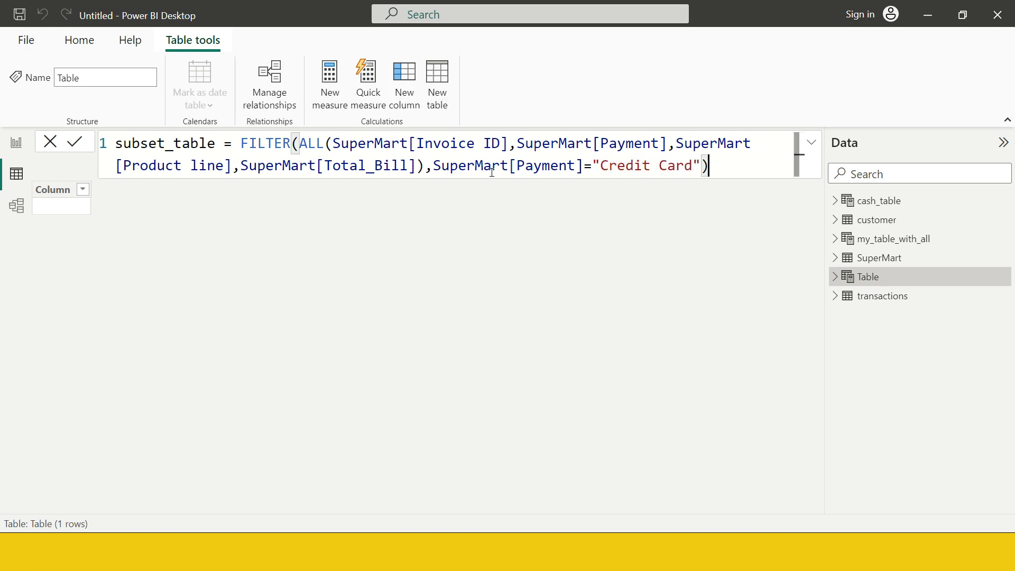
key("Return")
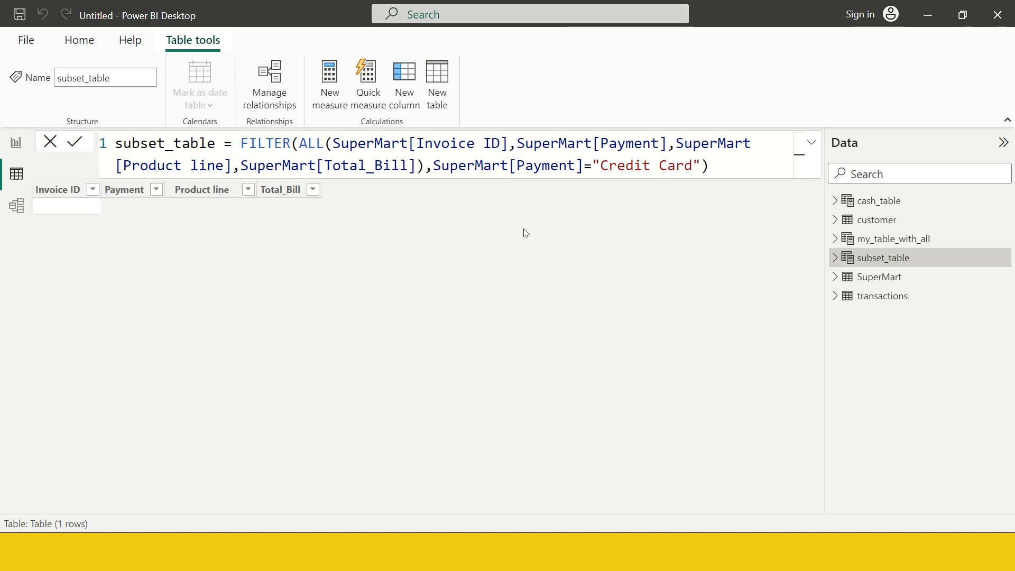